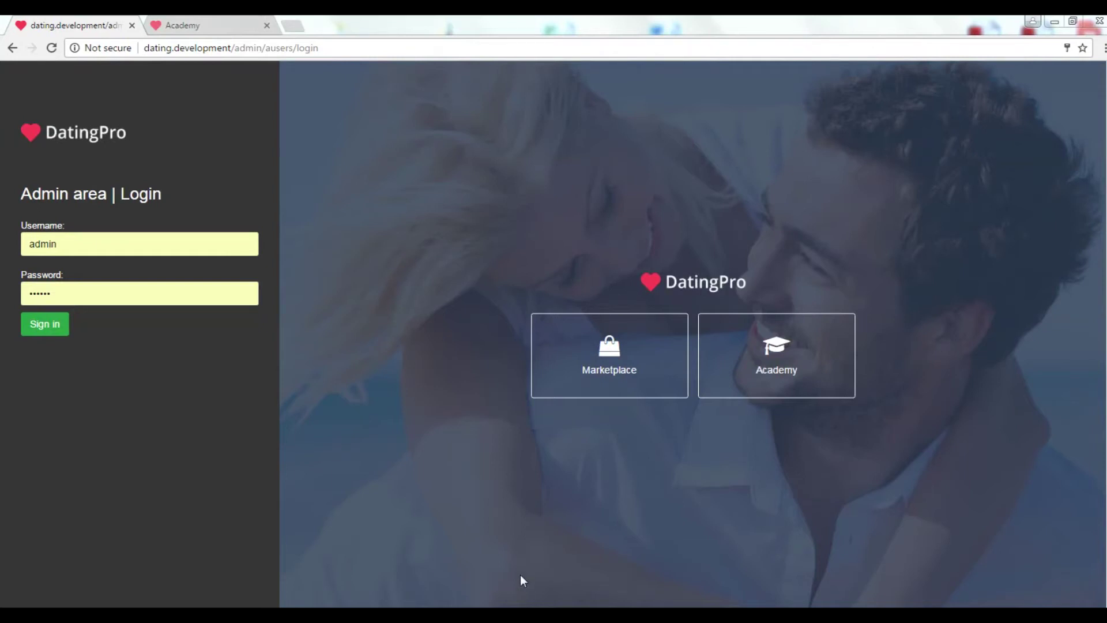
Sign in to the admin area with the prefilled credentials
click(56, 328)
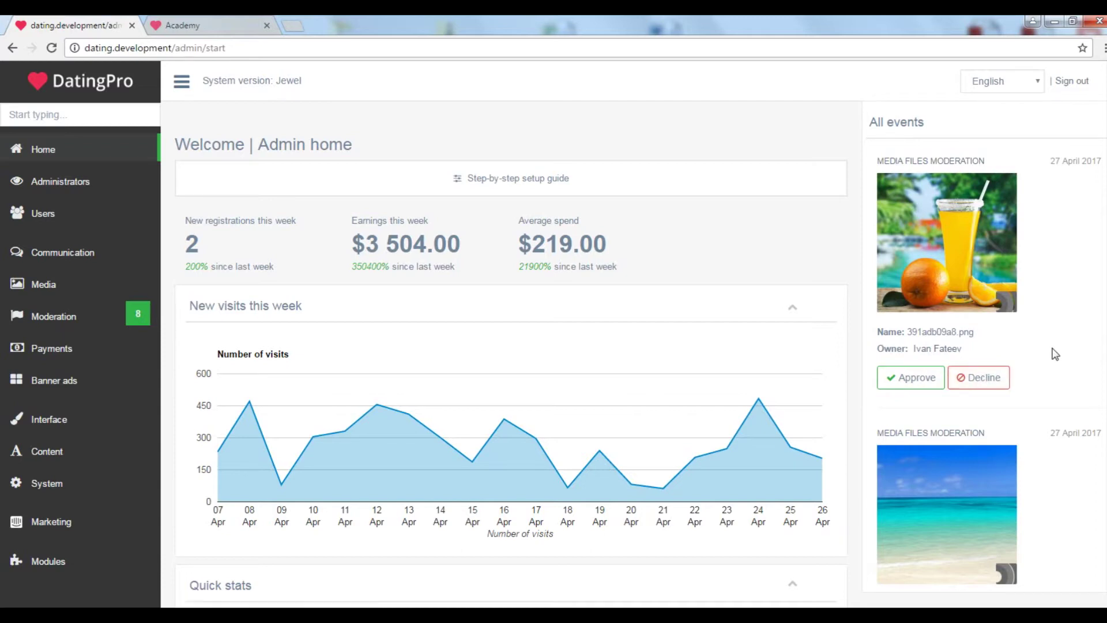
Scroll through the All events panel to review the pending photo moderation events
scroll(1056, 354, down, 3)
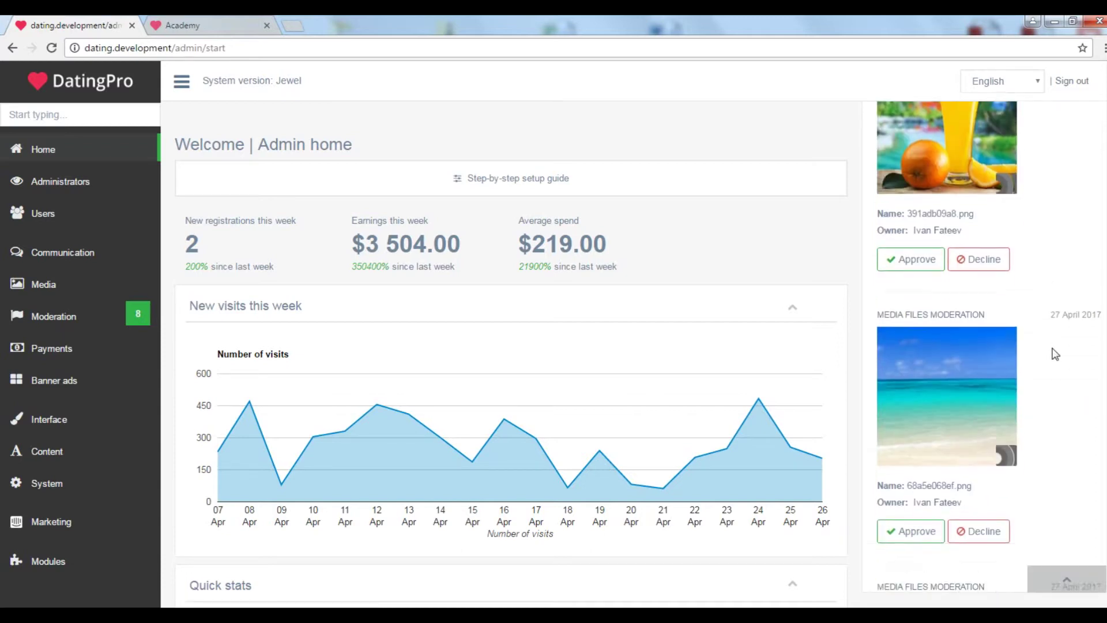
scroll(1055, 354, down, 5)
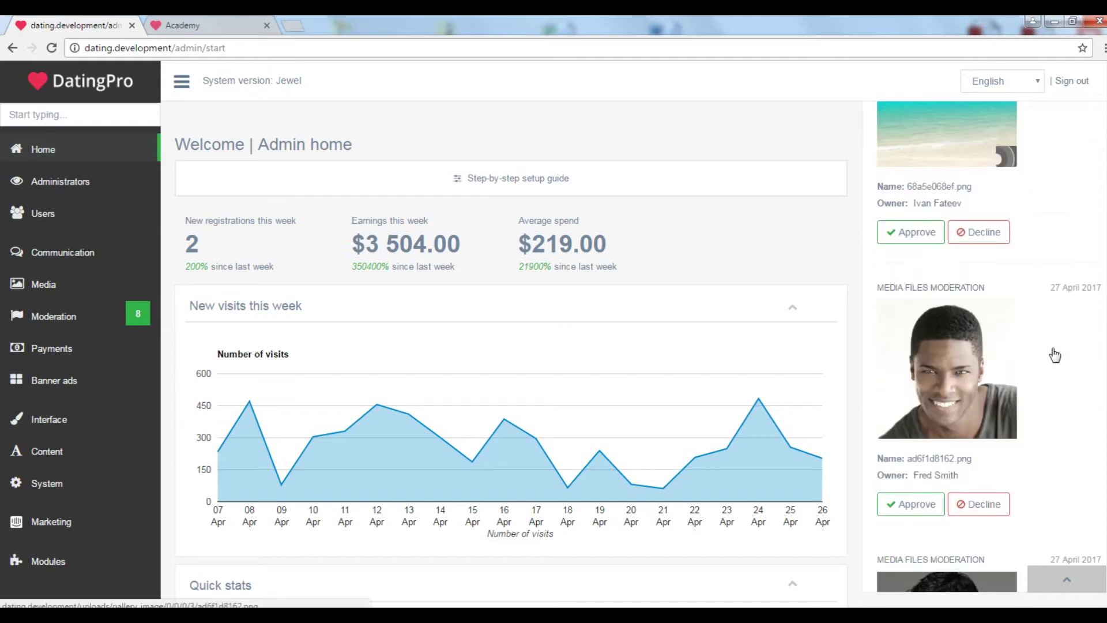
scroll(1055, 354, down, 4)
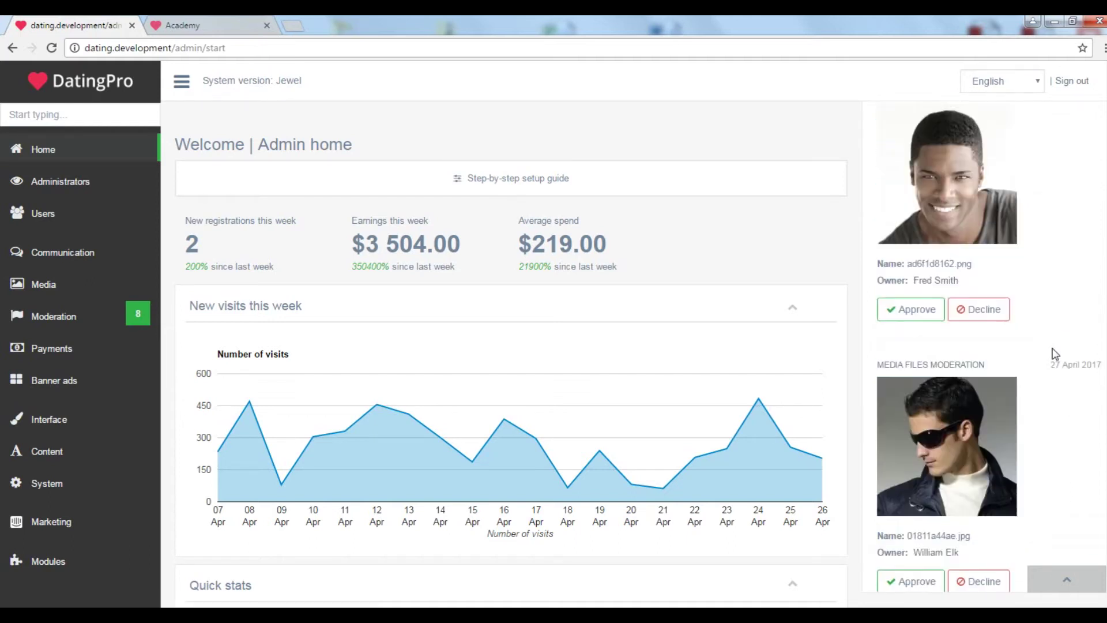
scroll(1056, 354, down, 2)
scroll(1055, 354, down, 6)
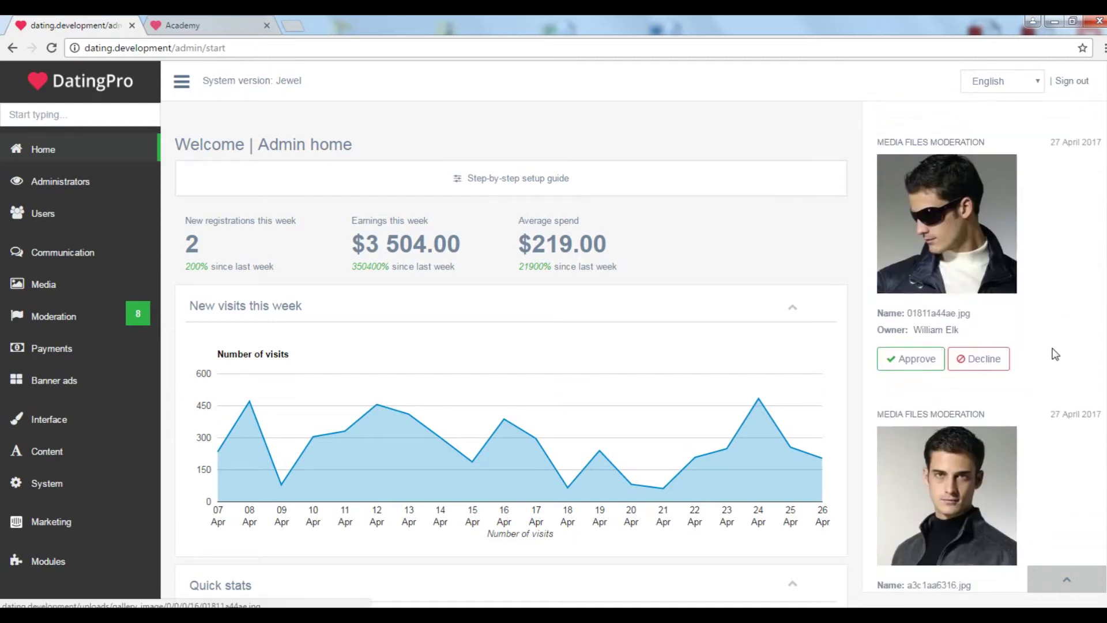
scroll(1056, 354, down, 11)
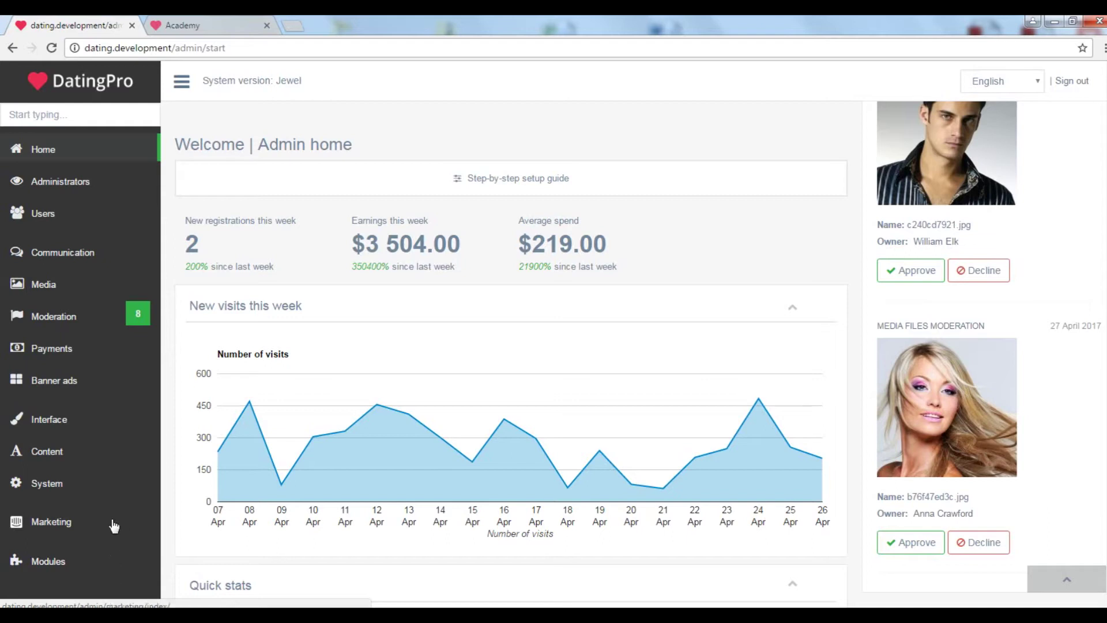
View the Administrators list and its Add administrator / Add moderator options, then open Users
click(65, 188)
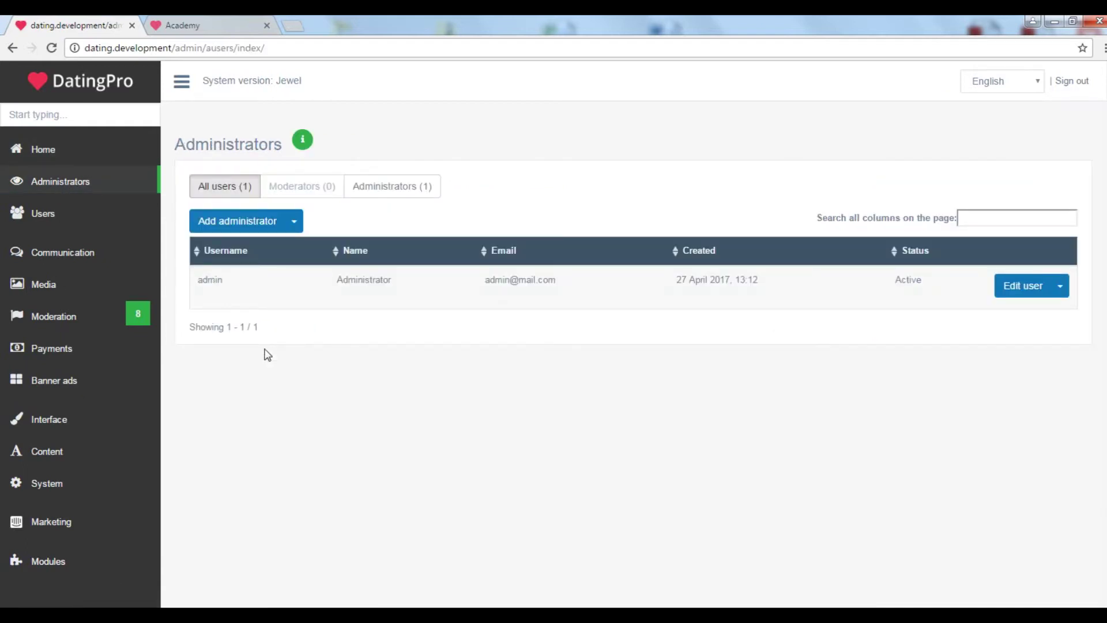
click(295, 223)
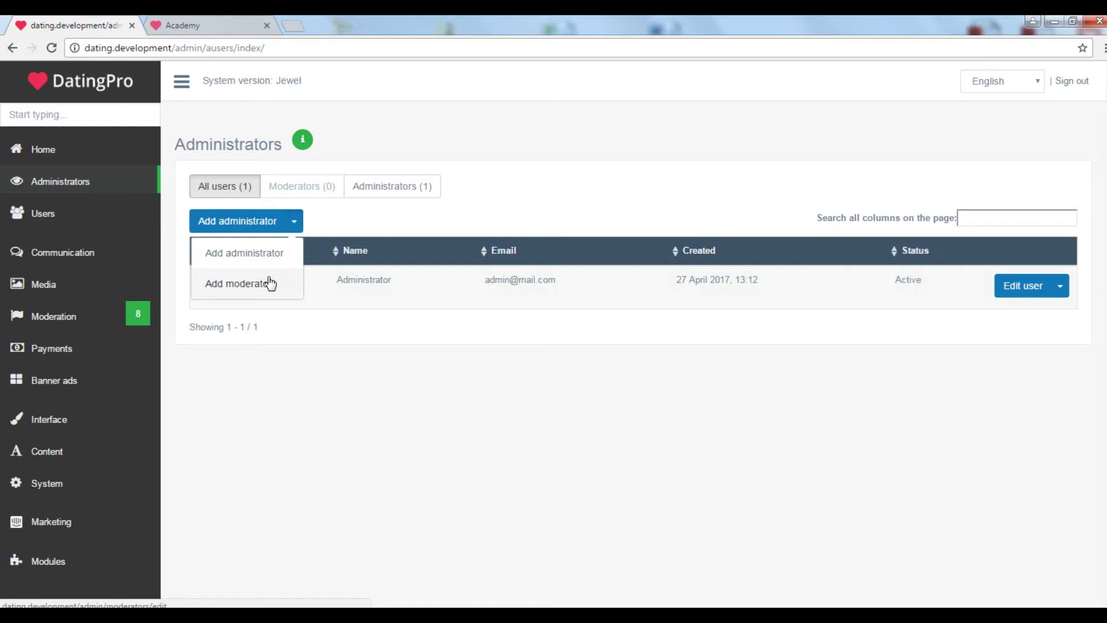
click(41, 218)
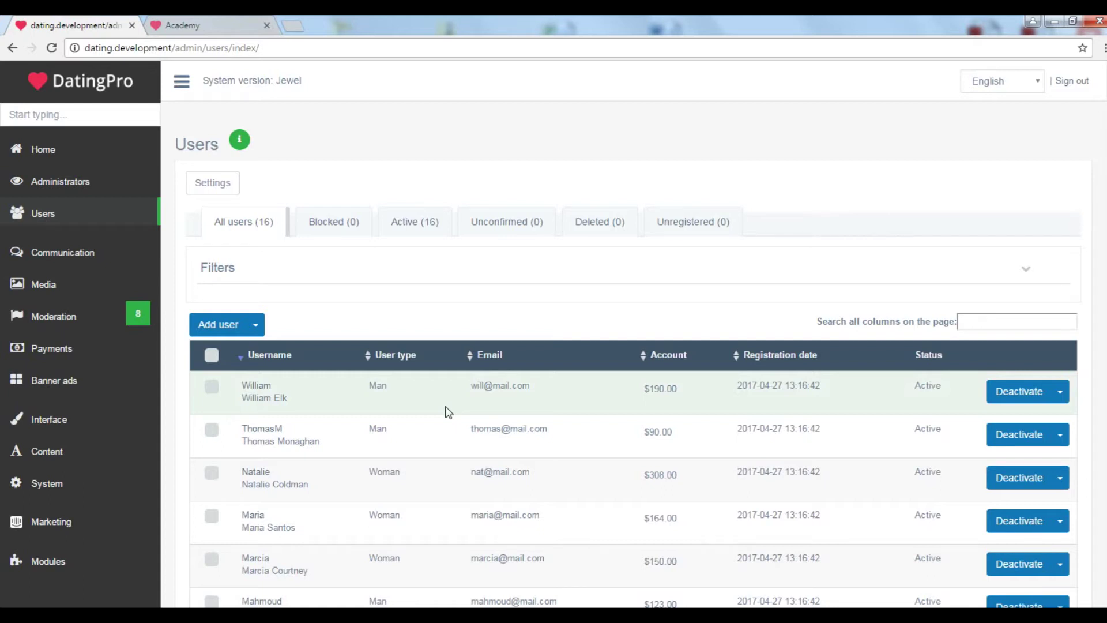
Expand the user Filters and check which fields the Search by dropdown offers
click(1029, 269)
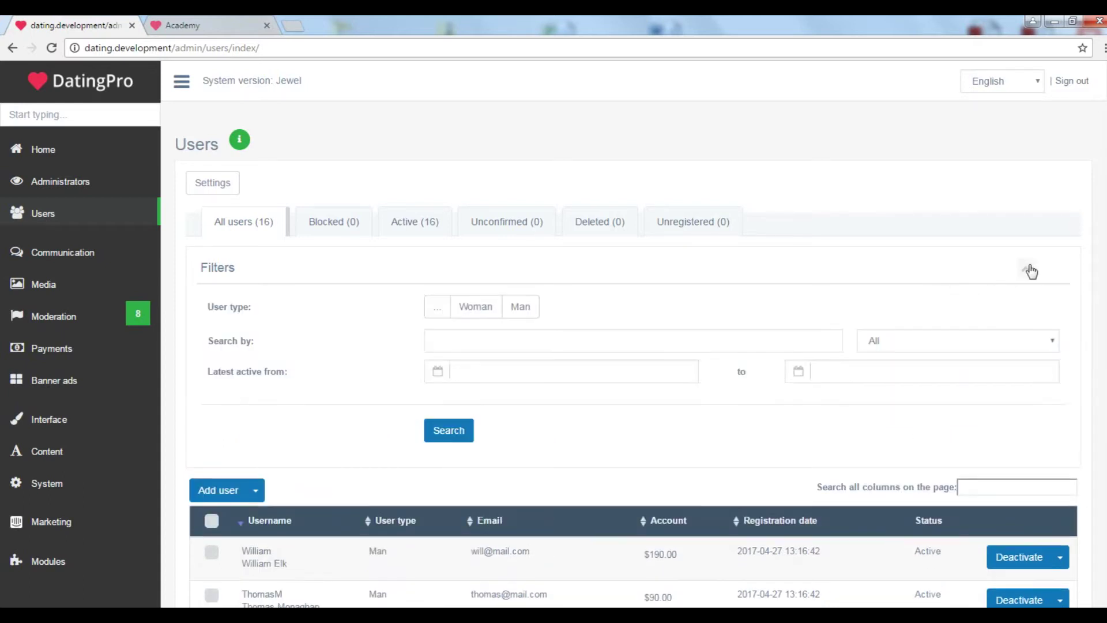
click(1051, 343)
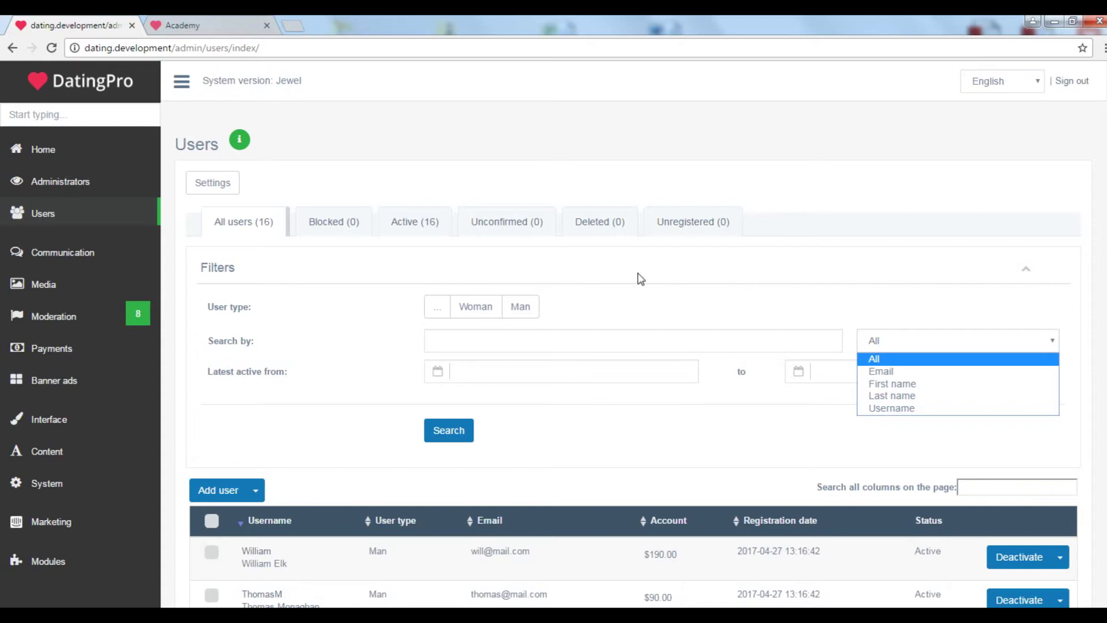
In user settings, leave Confirm users off and set Approve users to By admin
click(213, 182)
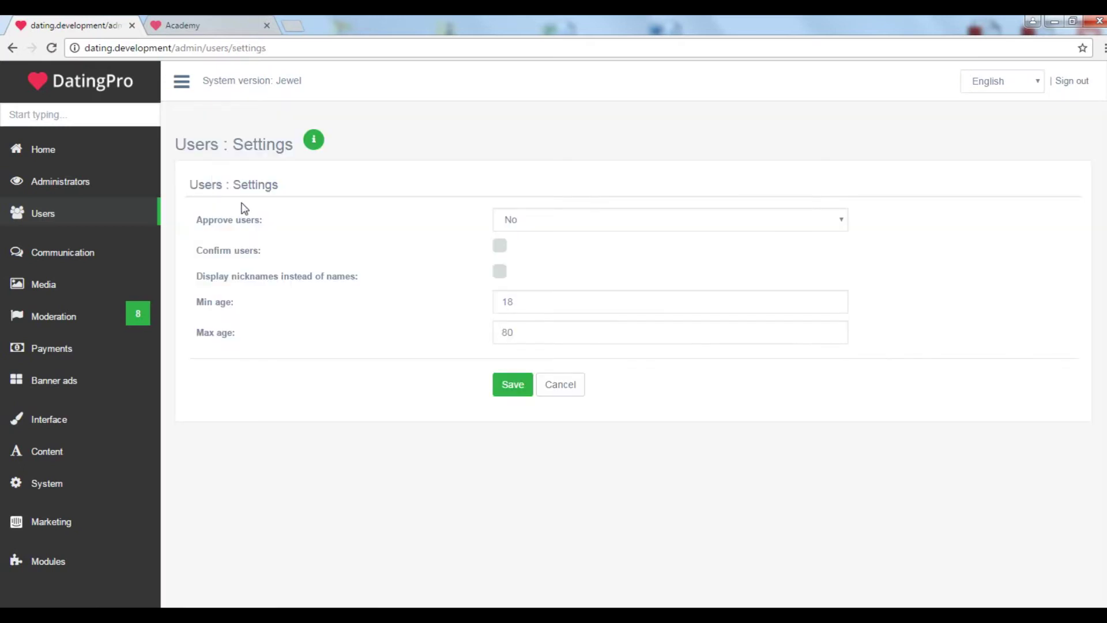
click(500, 248)
click(500, 248)
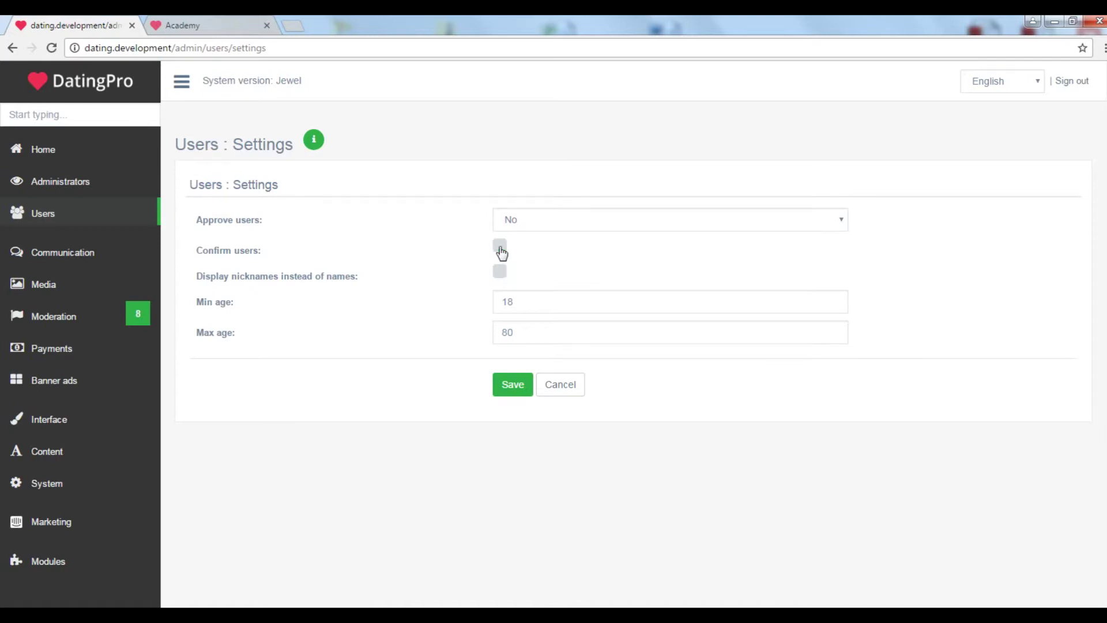
click(603, 220)
click(571, 264)
click(565, 219)
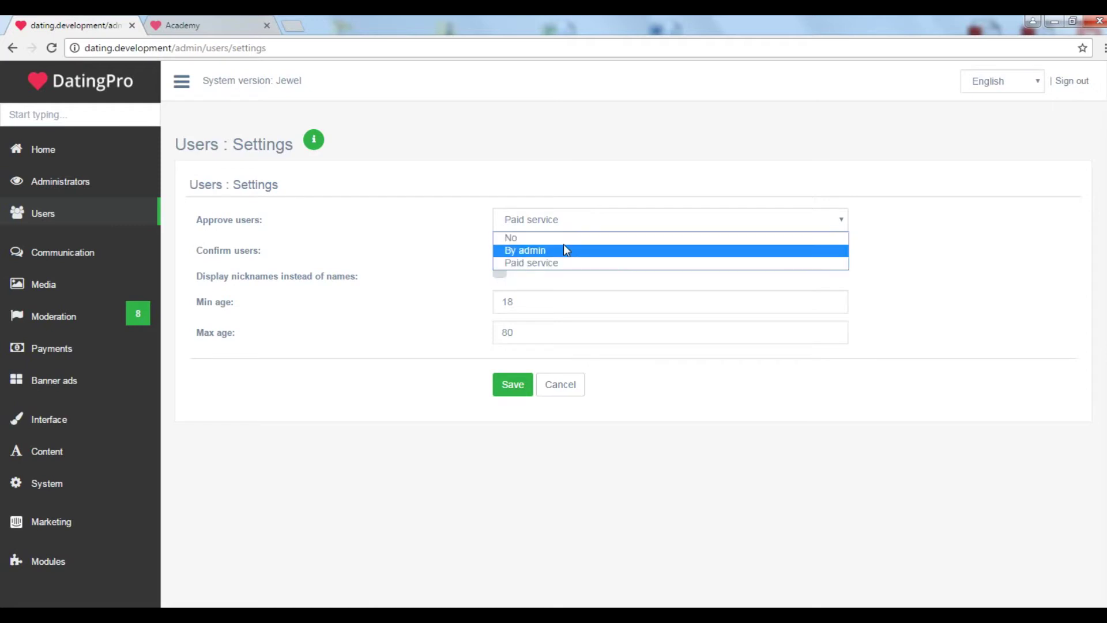
click(566, 249)
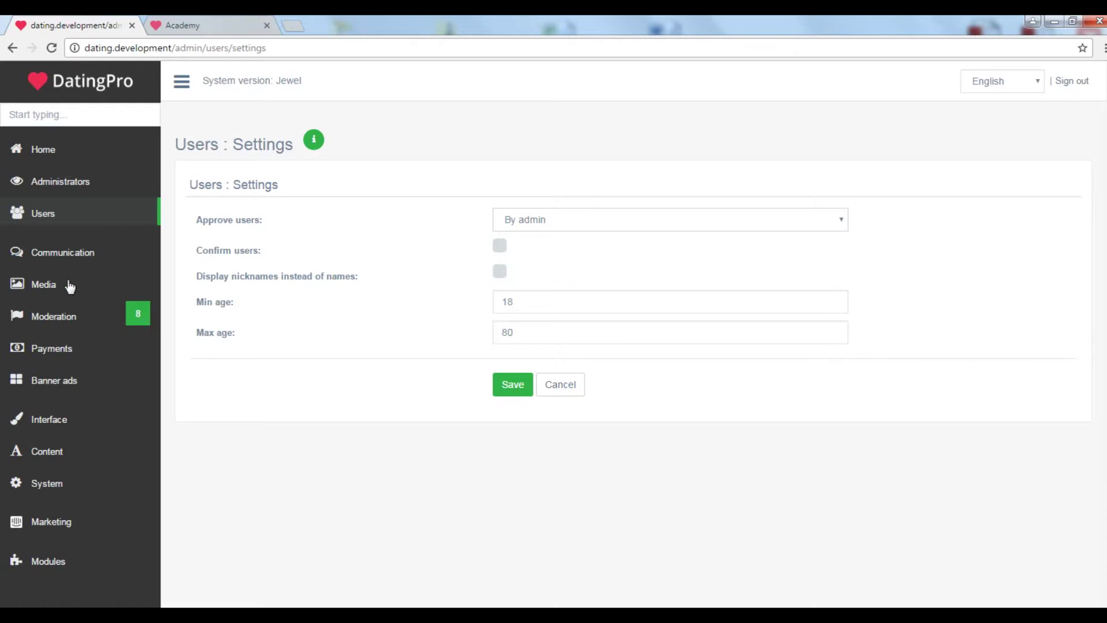
click(55, 259)
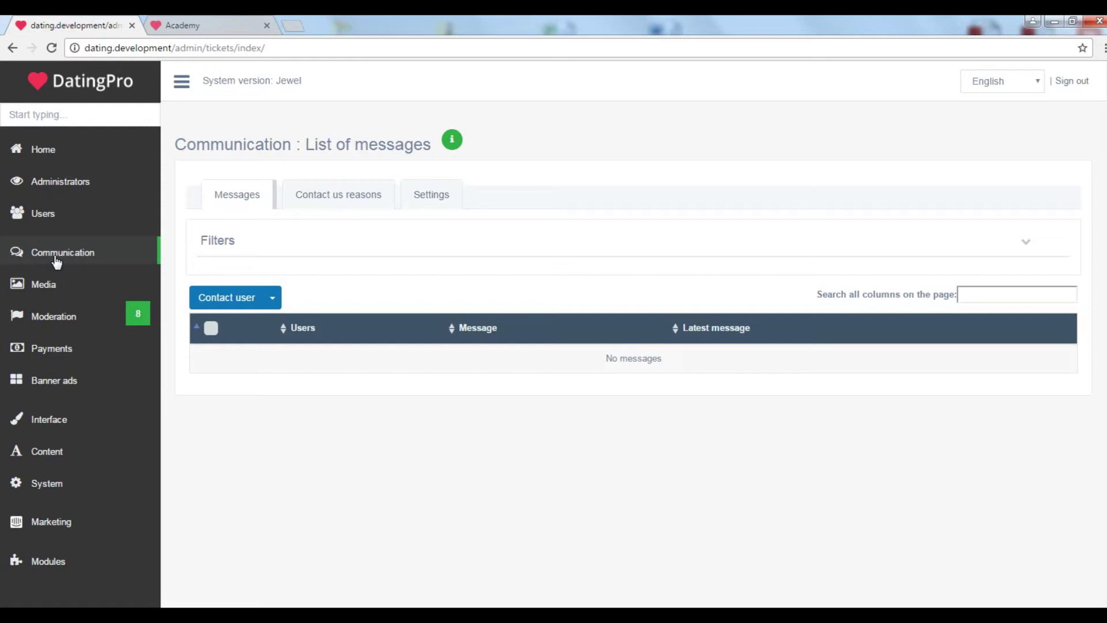
Open the Contact user Recipient/Message form, then go to the Media list
click(243, 303)
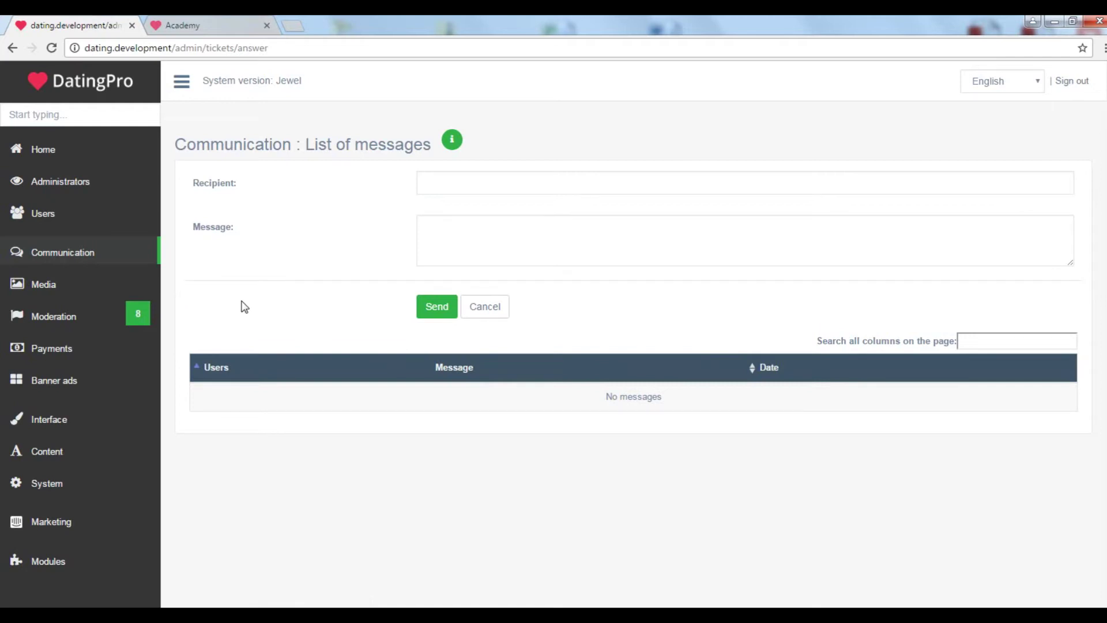
click(57, 285)
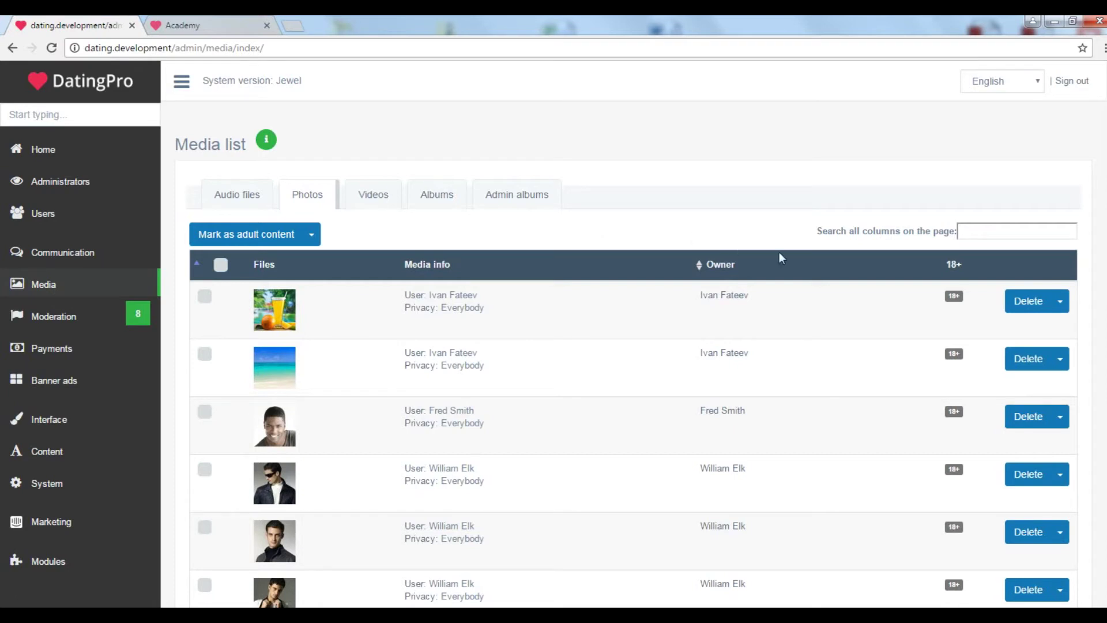
Check the third photo's actions, including Mark as adult content, then open Moderation
click(1061, 417)
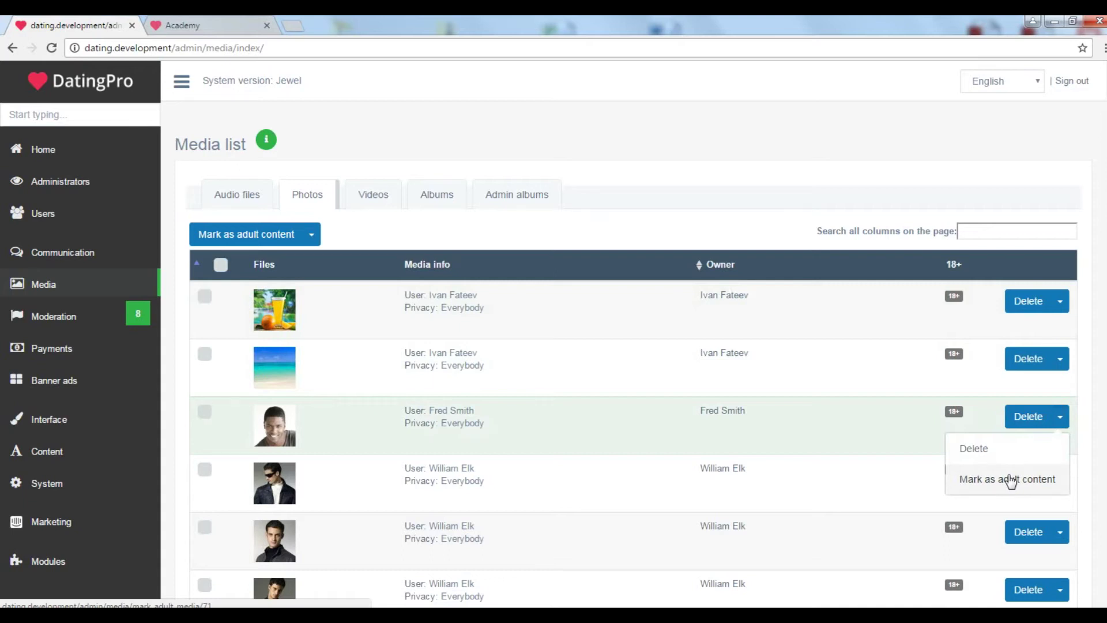
click(53, 317)
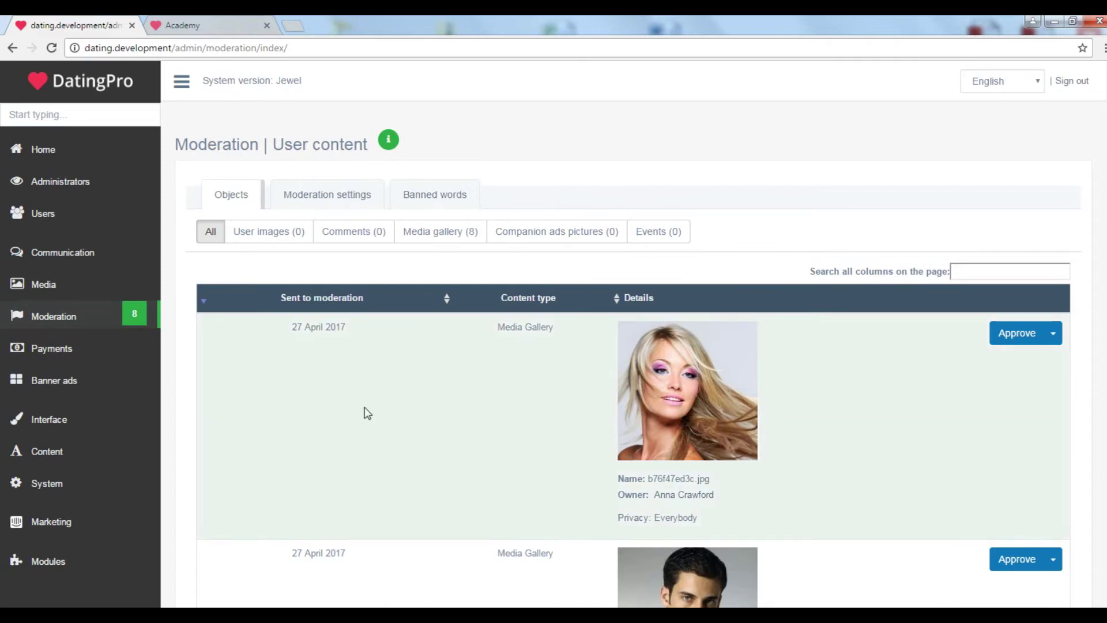
Set user images to Postmoderation in the moderation settings, then open Payments
scroll(366, 412, down, 10)
scroll(367, 413, up, 4)
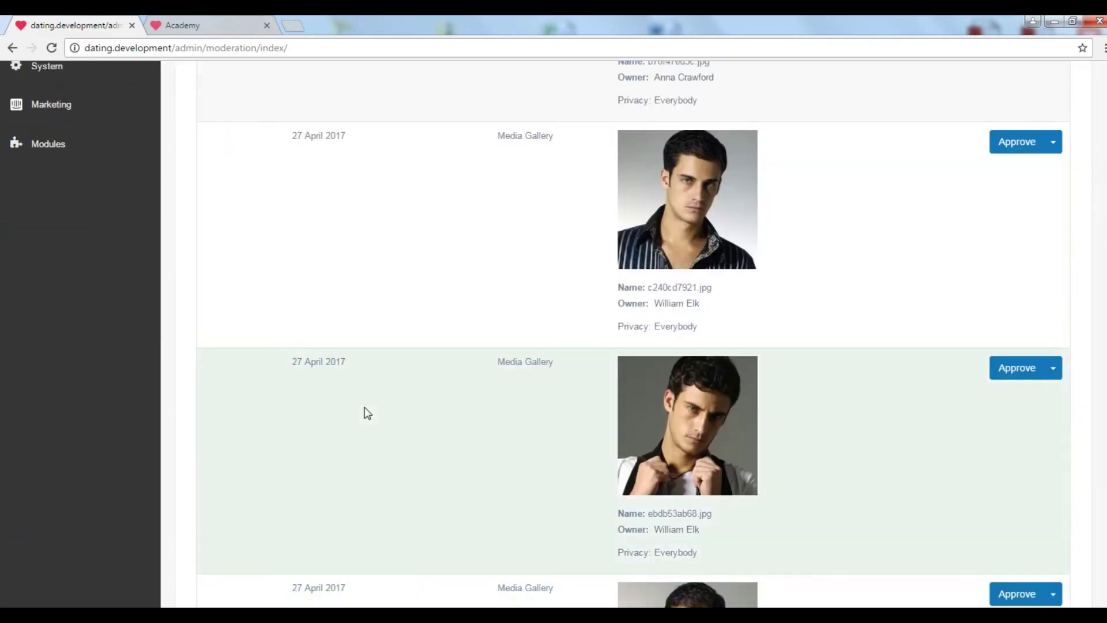
scroll(367, 413, up, 7)
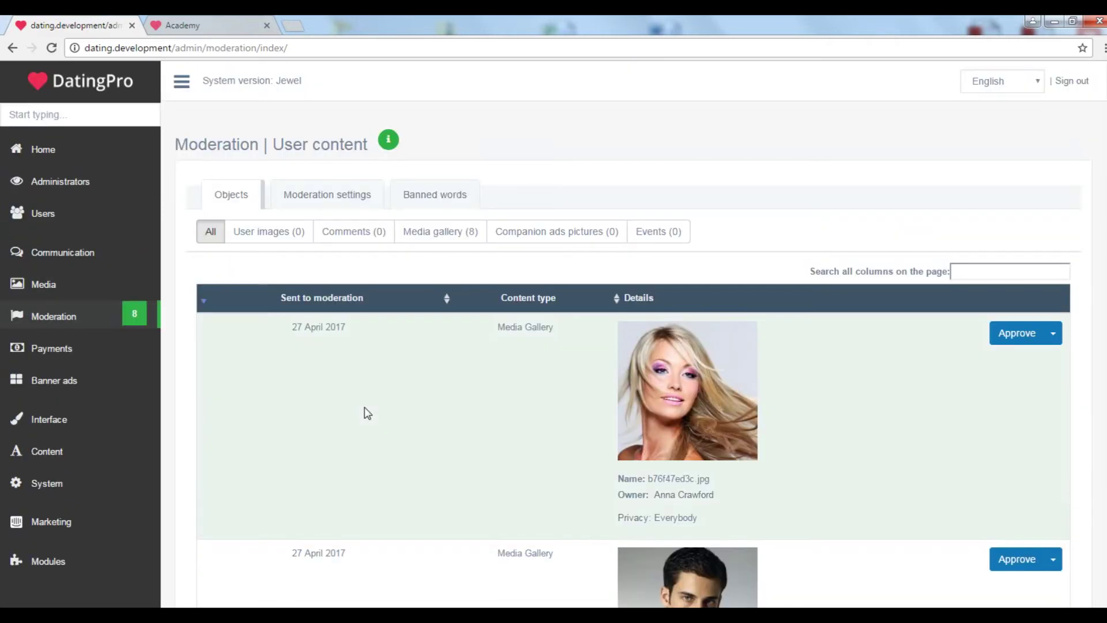
click(313, 199)
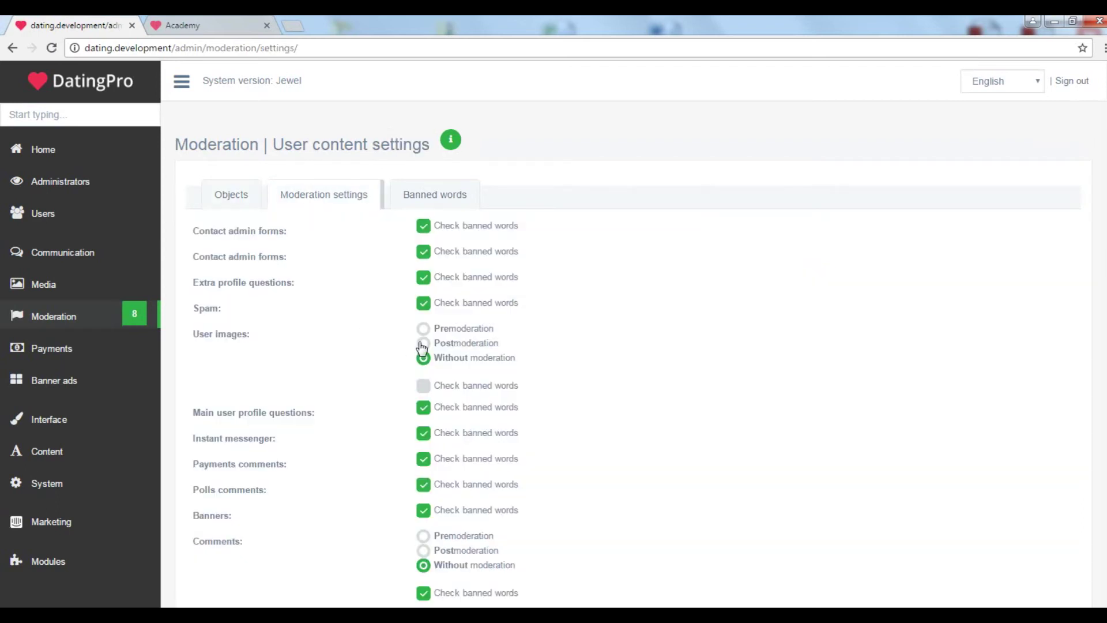
click(423, 343)
scroll(715, 419, down, 5)
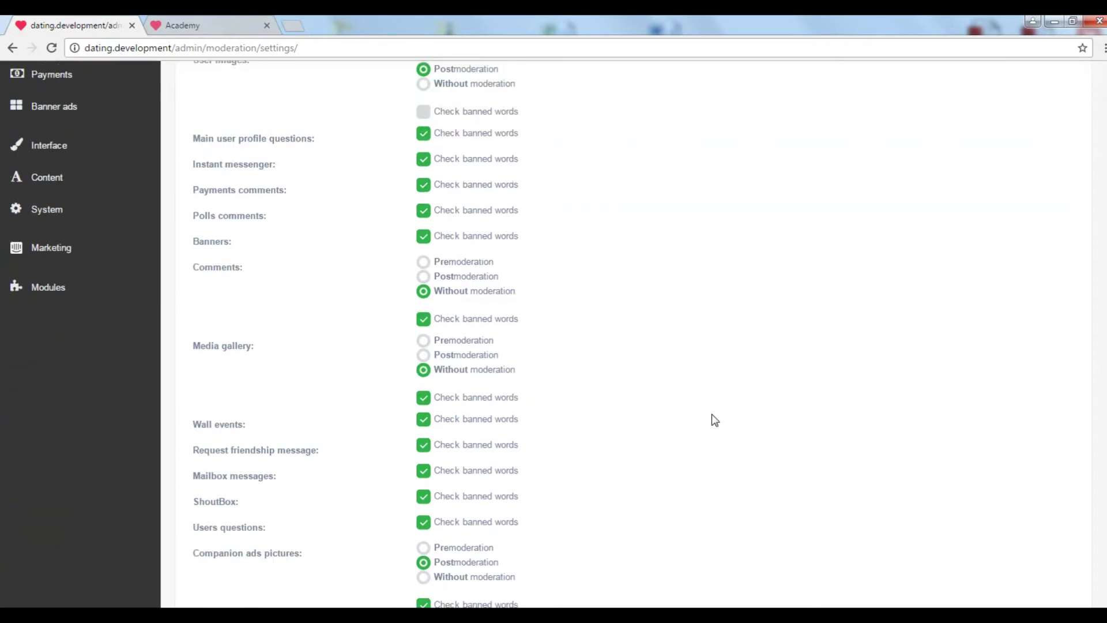
scroll(716, 420, down, 3)
scroll(716, 420, up, 6)
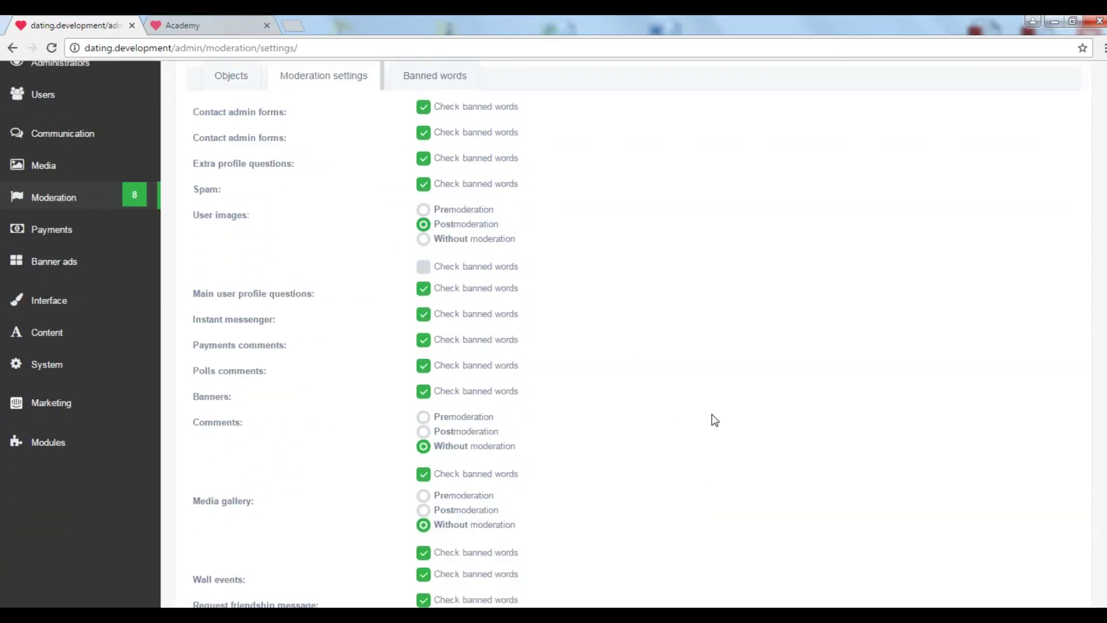
scroll(715, 420, up, 2)
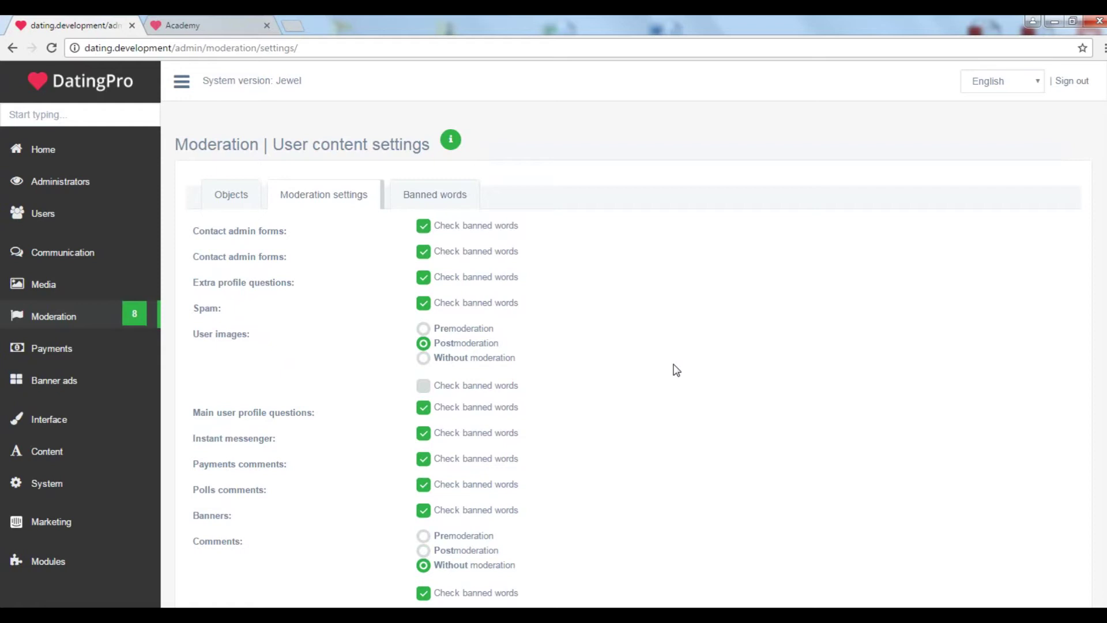
click(63, 352)
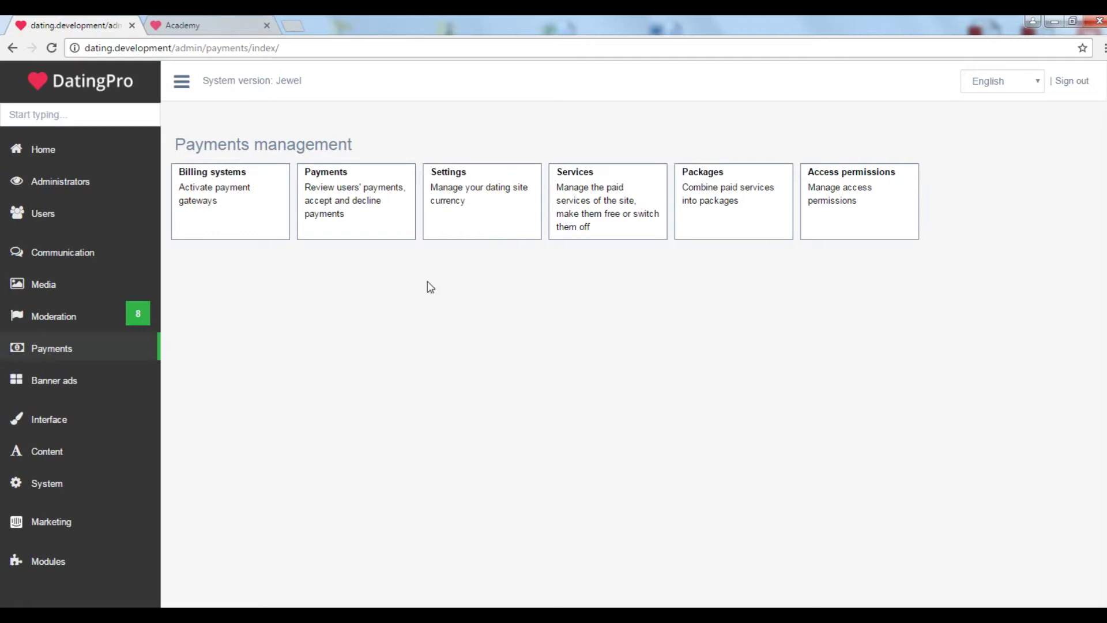
Open the Banner ads list
click(56, 378)
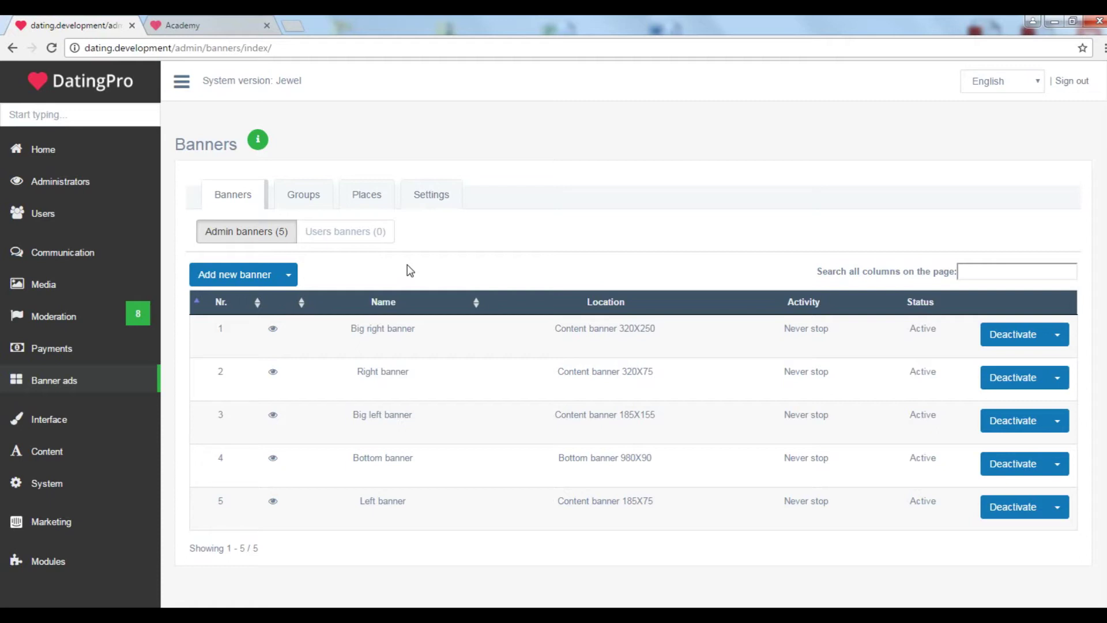
Preview the Big right banner, bring up the Add new banner form, then open Interface
click(273, 333)
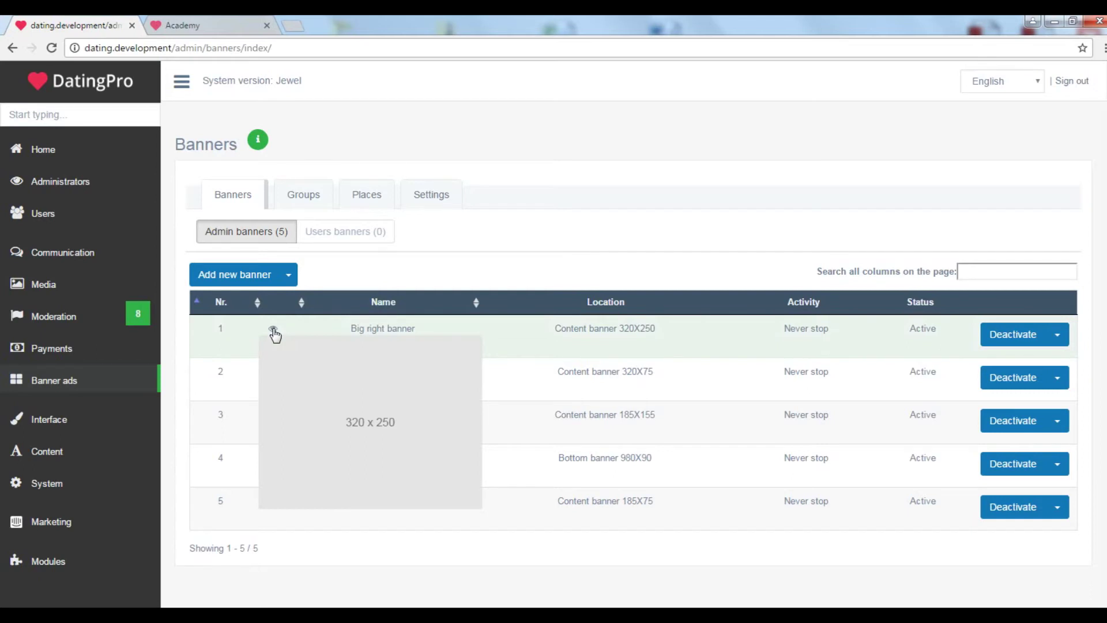
click(247, 276)
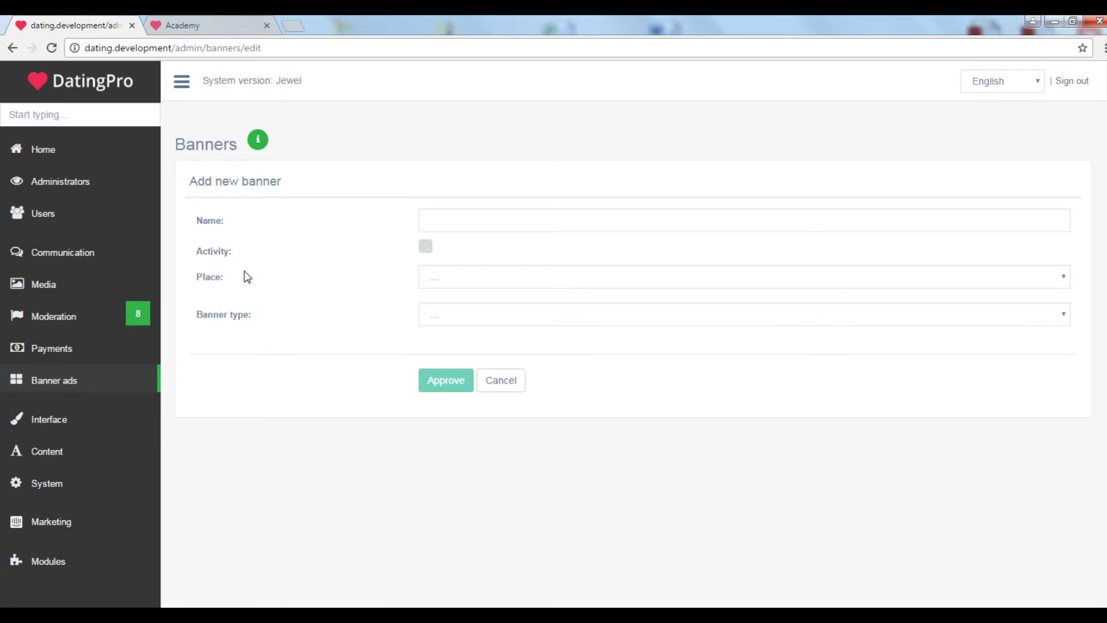
click(59, 421)
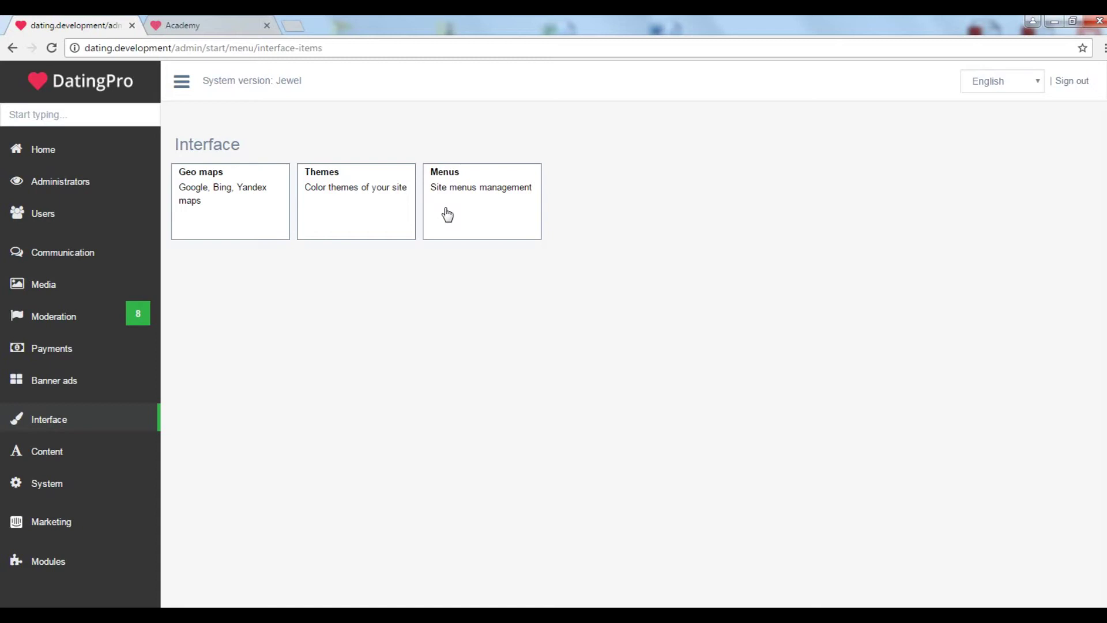
Open the Content section with areas such as Languages, News feeds and Horoscope feeds
click(60, 456)
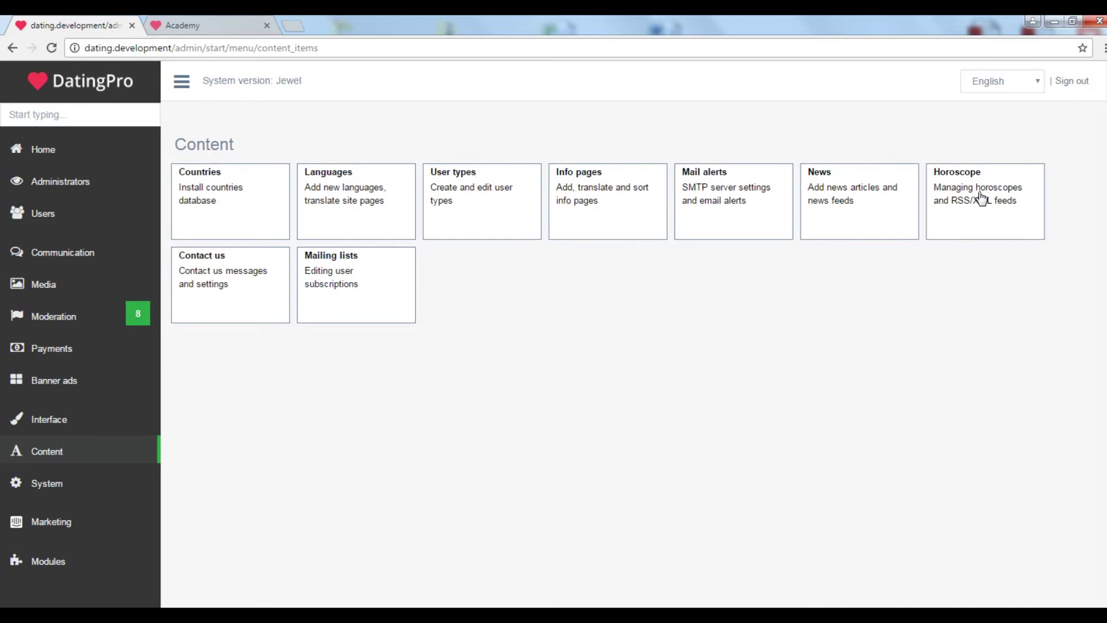
Open the System section showing Cronjobs, Social networks, SEO settings, CAPTCHA and Reports
click(51, 486)
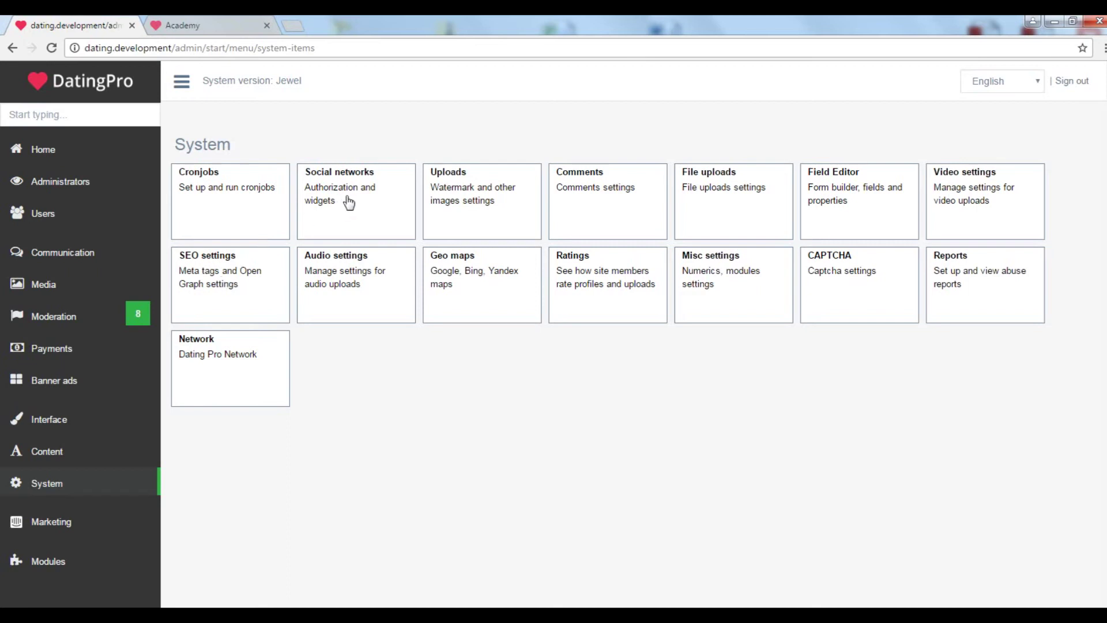
Open the Marketing tools page and skim its contents
click(50, 526)
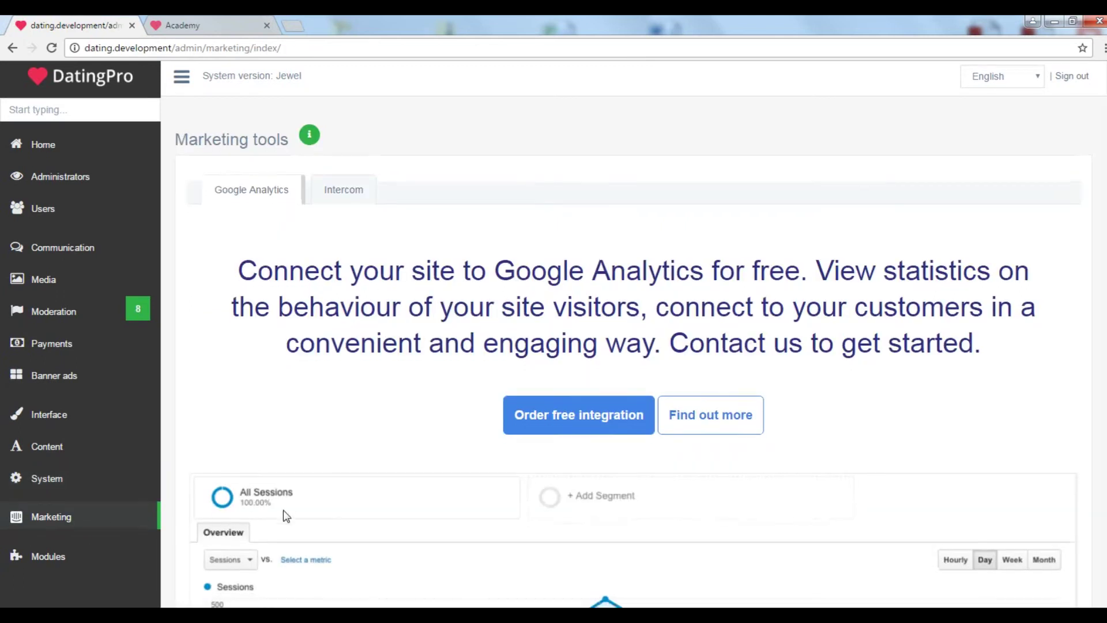
scroll(282, 510, down, 6)
scroll(283, 510, up, 5)
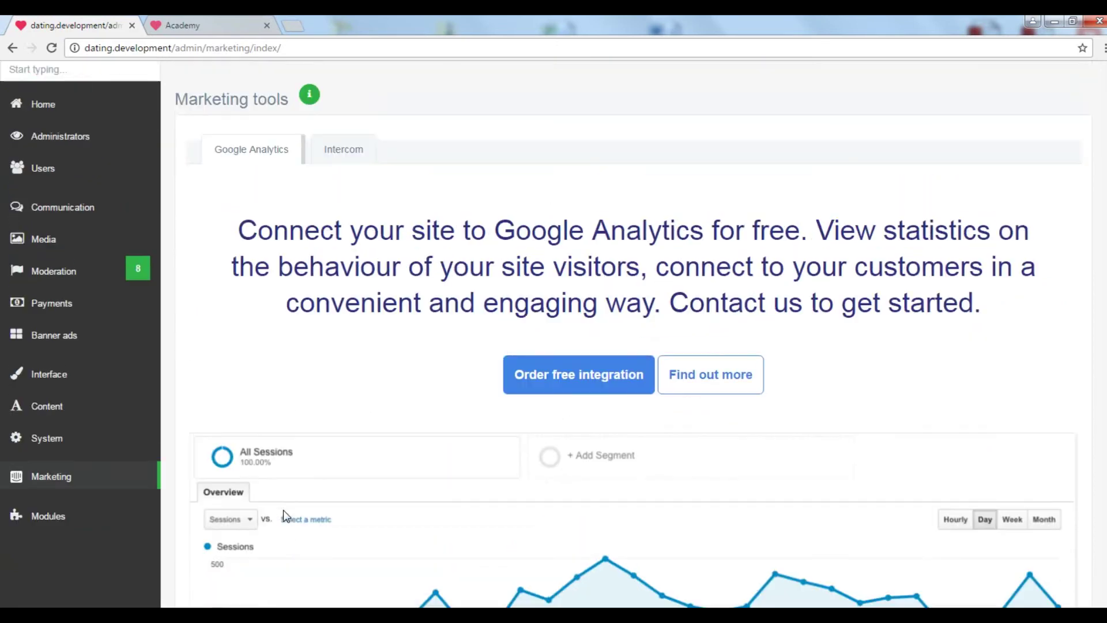
scroll(283, 510, up, 1)
View the Intercom integration page down to its free customer-intelligence platform offer
click(344, 196)
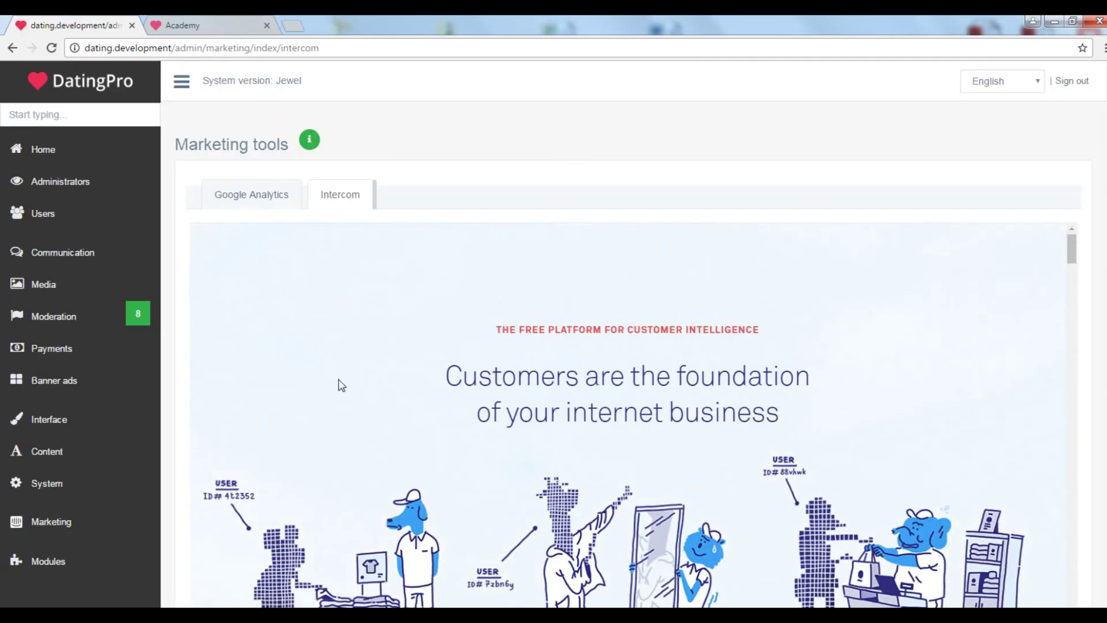
scroll(342, 385, down, 8)
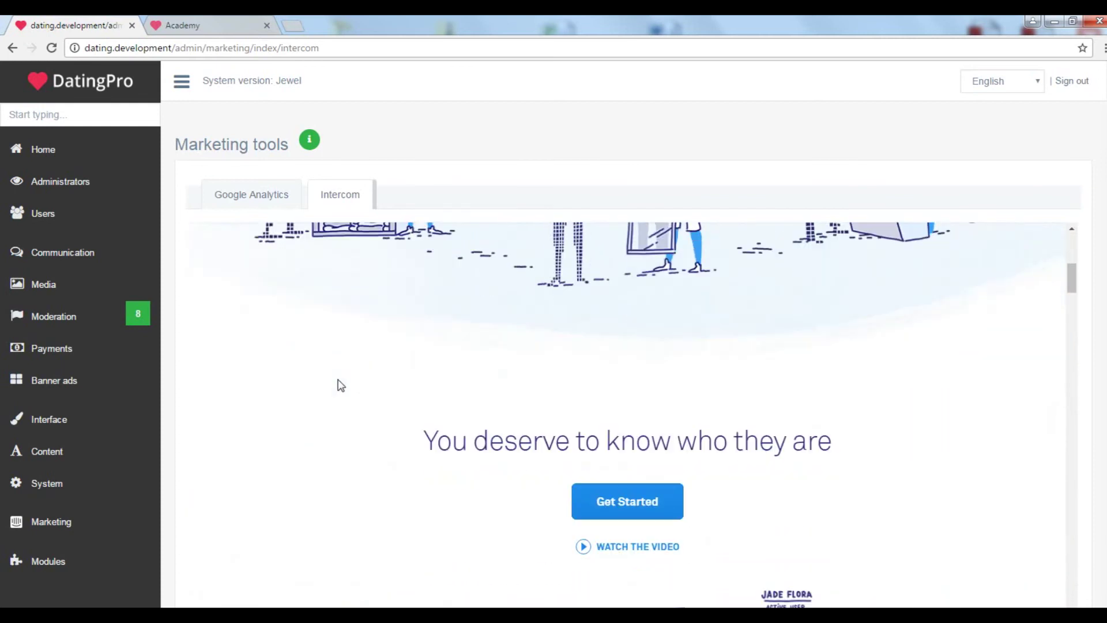
scroll(341, 385, down, 6)
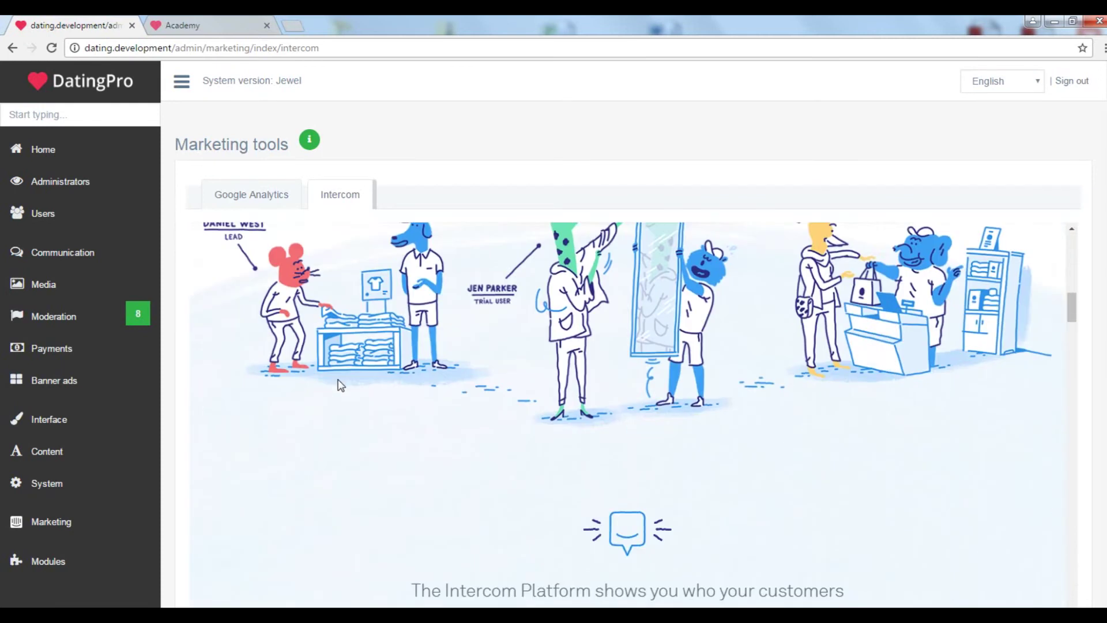
scroll(341, 385, down, 5)
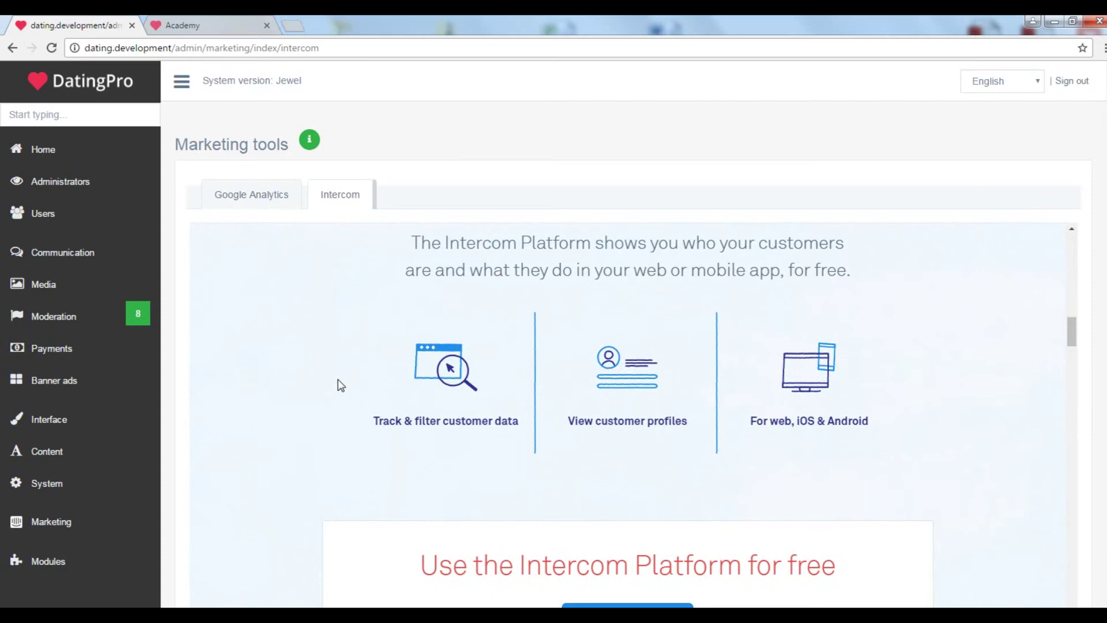
scroll(341, 385, down, 5)
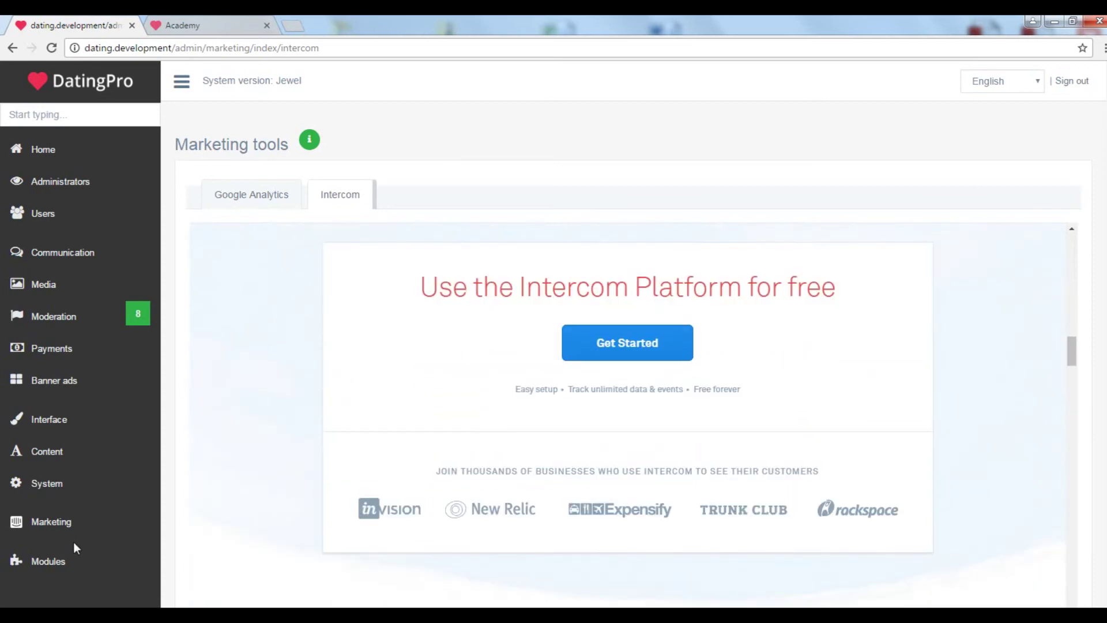
Open the Modules page listing add-ons like Gift of membership, Video chats and Companions
click(61, 562)
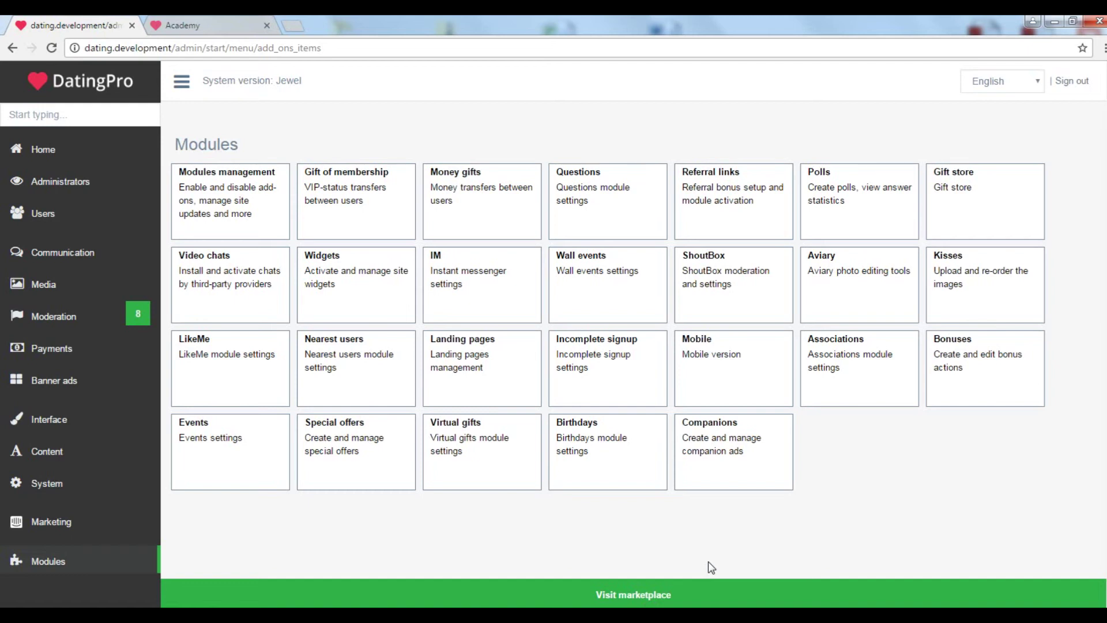
Open the Virtual gifts module showing active cupcake gift pictures priced at $1.00
click(483, 462)
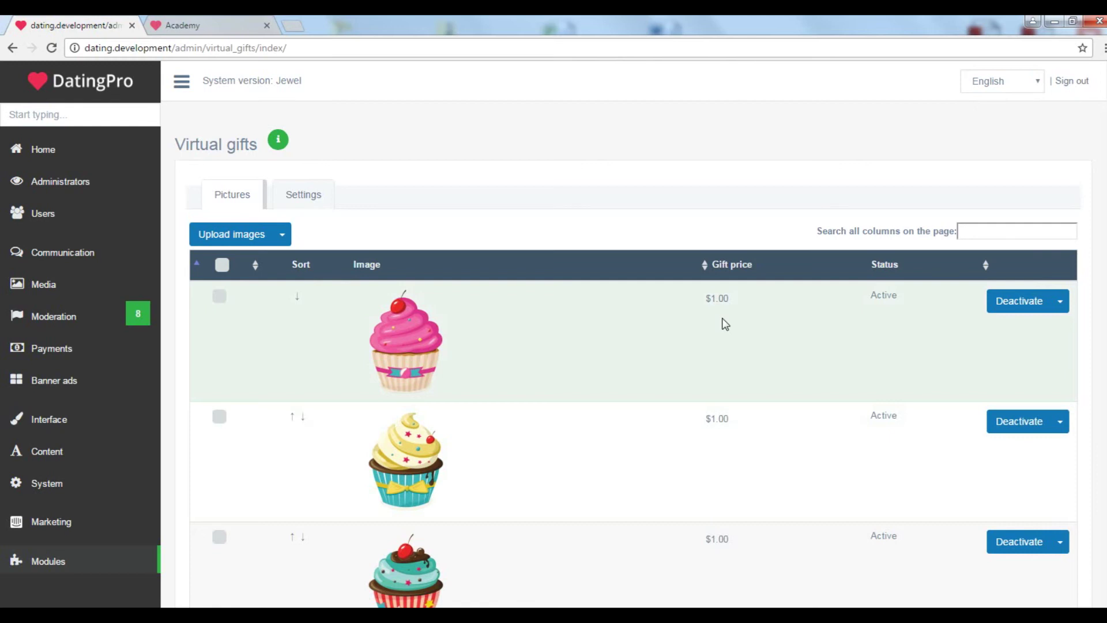
Check the Money gifts transfer fee unit options, keep the 5 % fee, and return to Payments
click(51, 565)
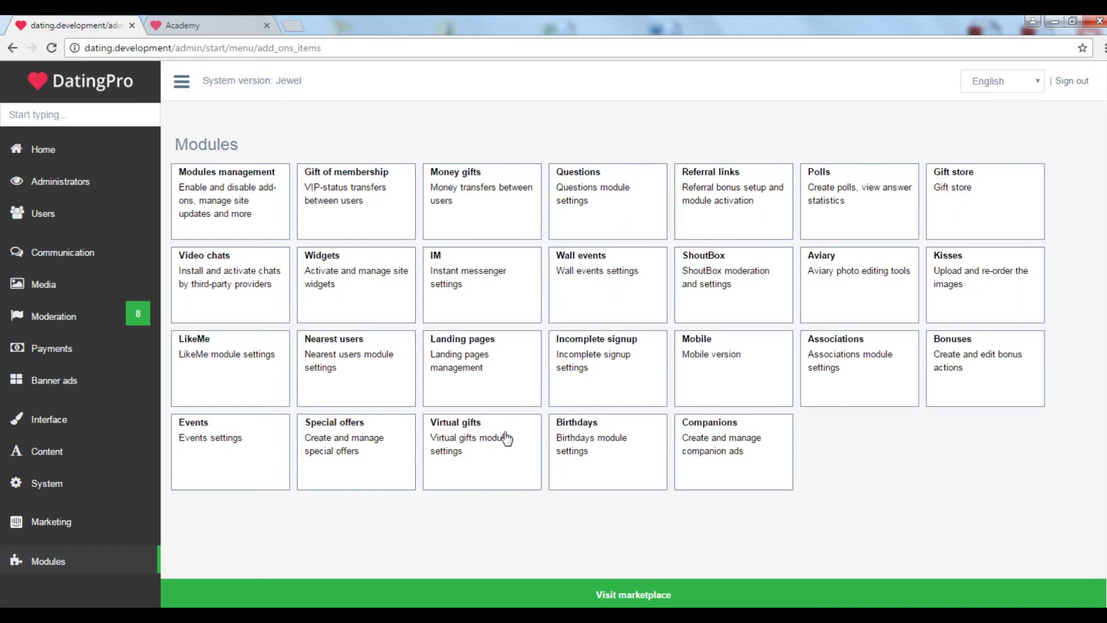
click(479, 206)
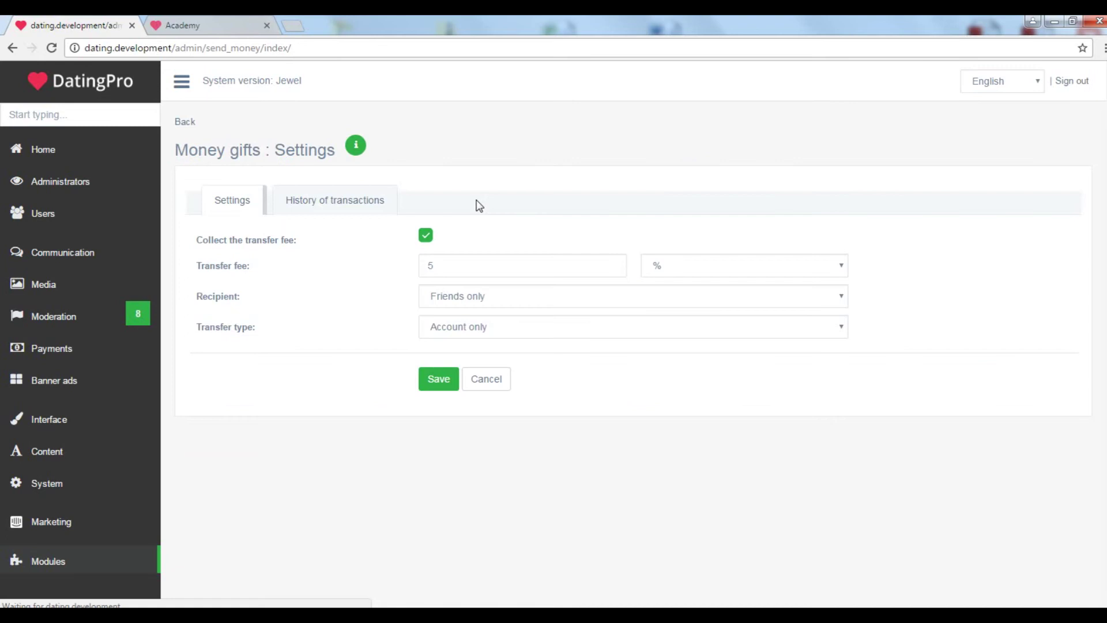
click(838, 268)
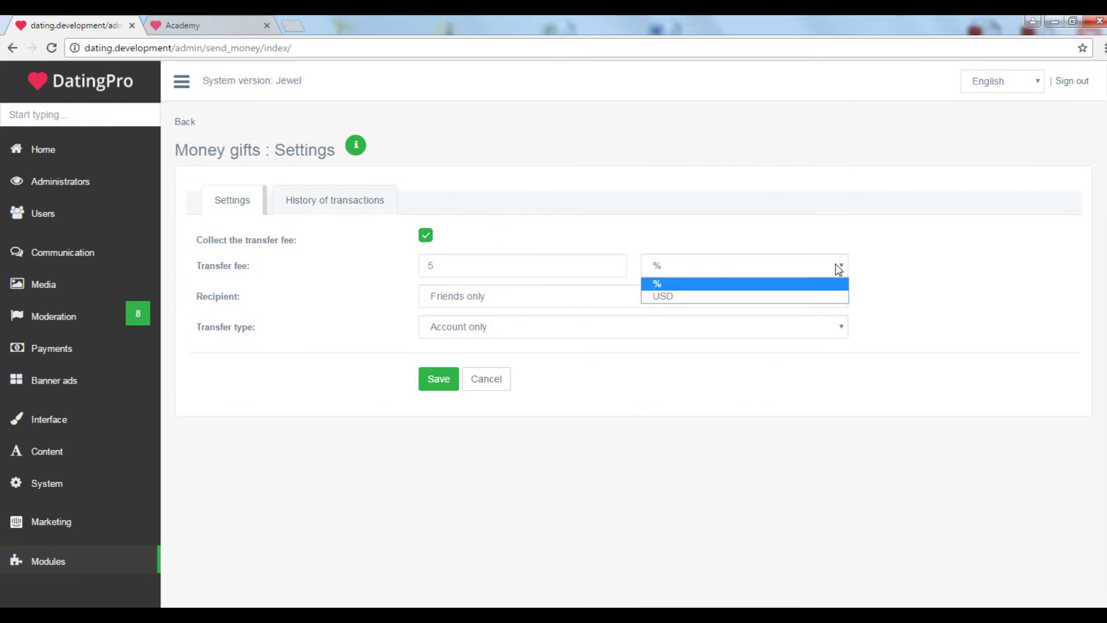
click(837, 269)
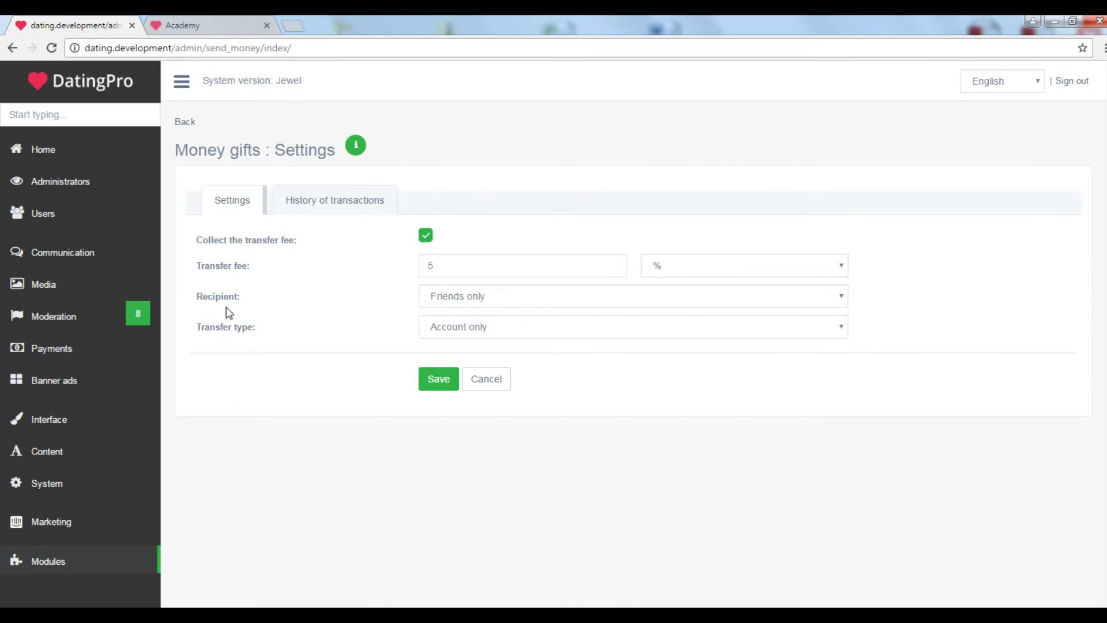
click(46, 350)
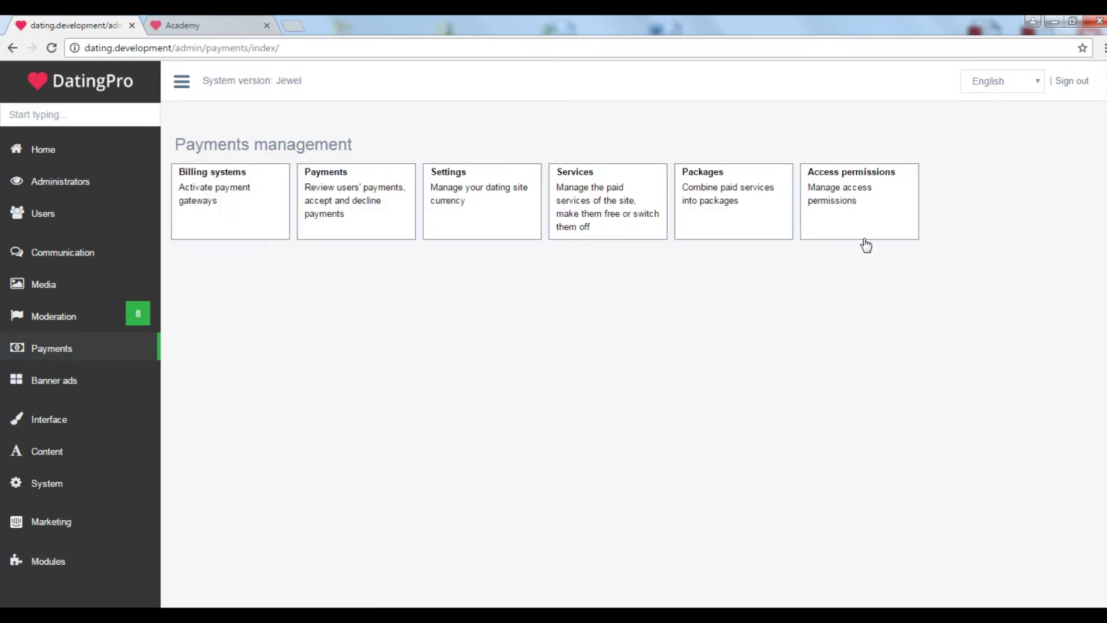
Look at the Paypal billing system's settings, including Seller ID, and cancel without changes
click(217, 204)
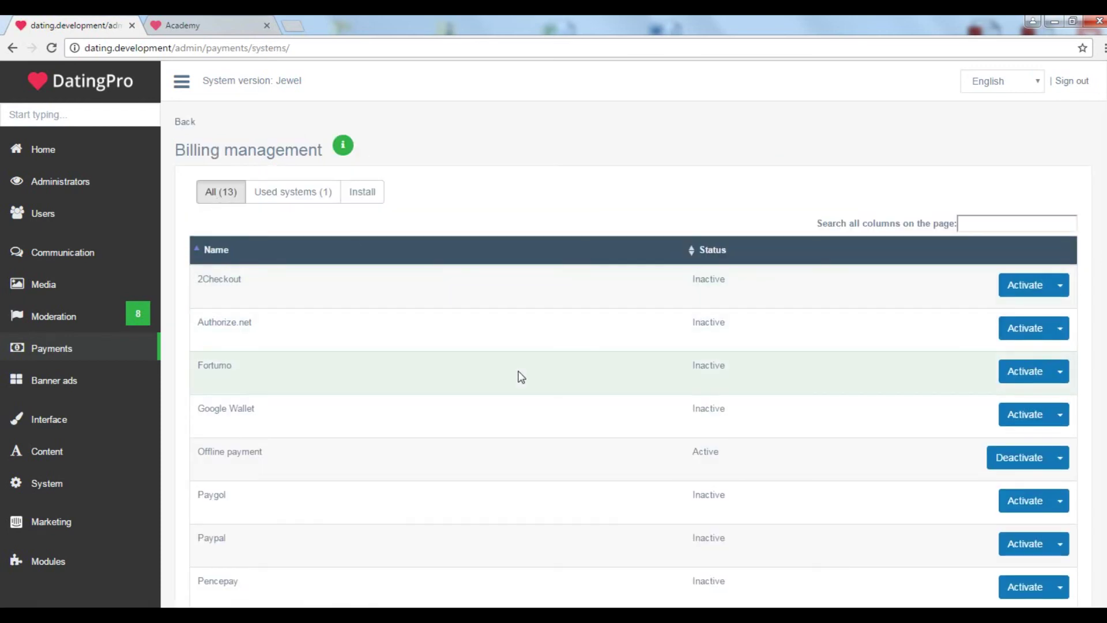
scroll(522, 376, down, 5)
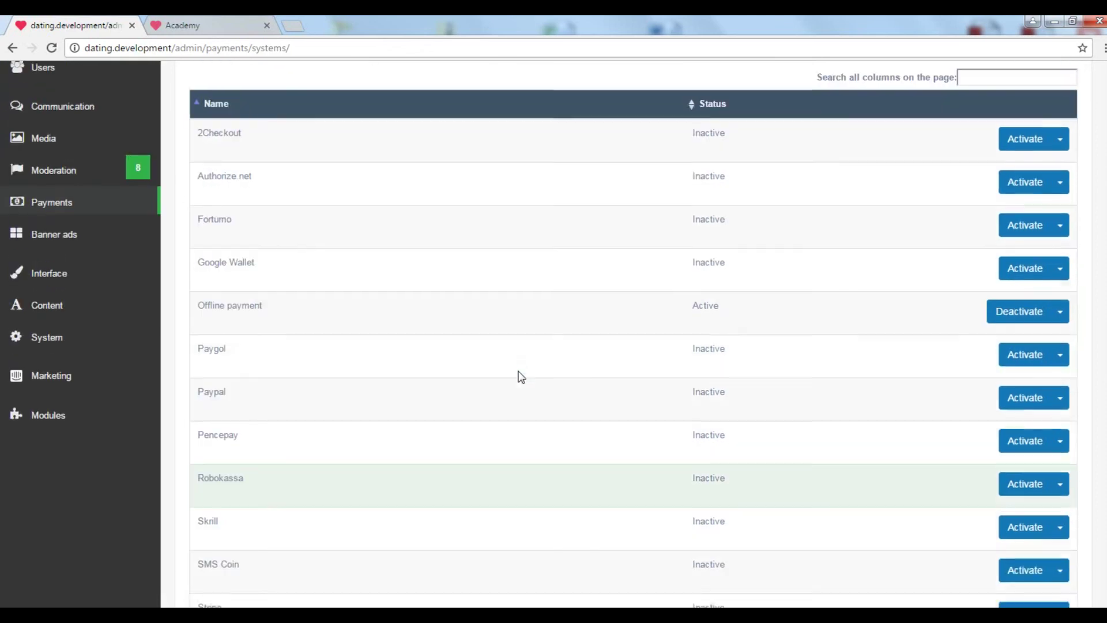
scroll(520, 376, up, 3)
scroll(519, 376, down, 3)
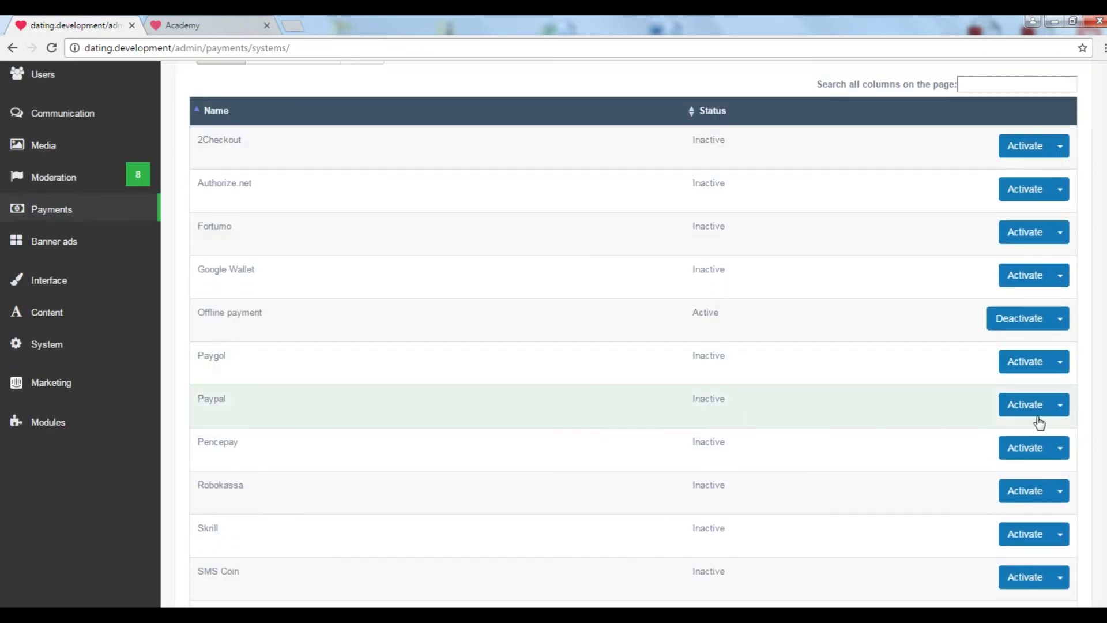
click(1060, 405)
click(981, 466)
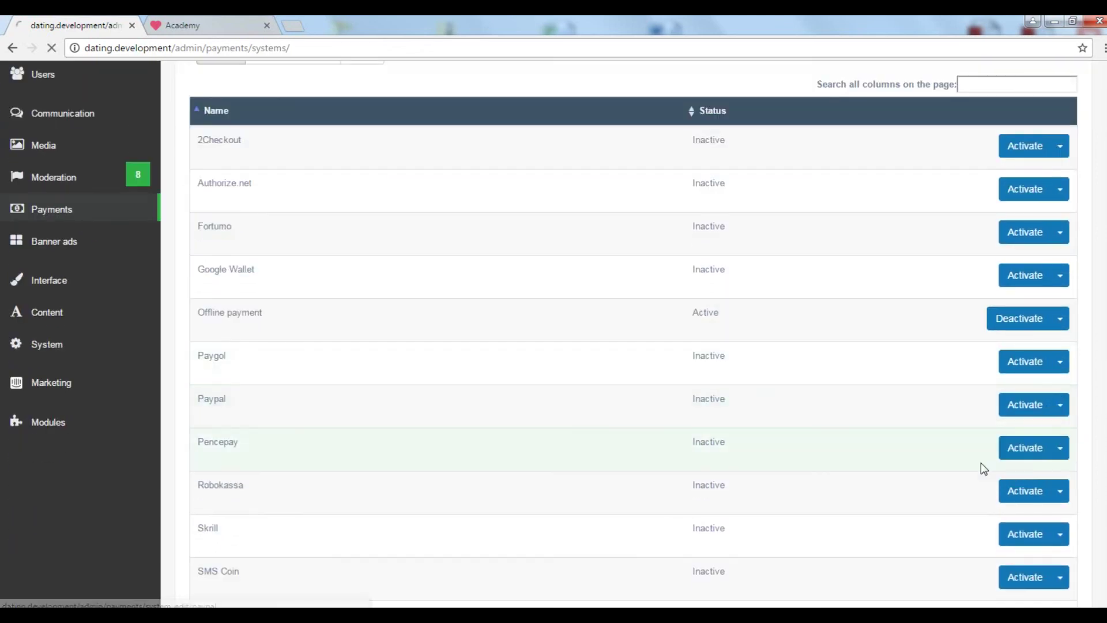
click(478, 278)
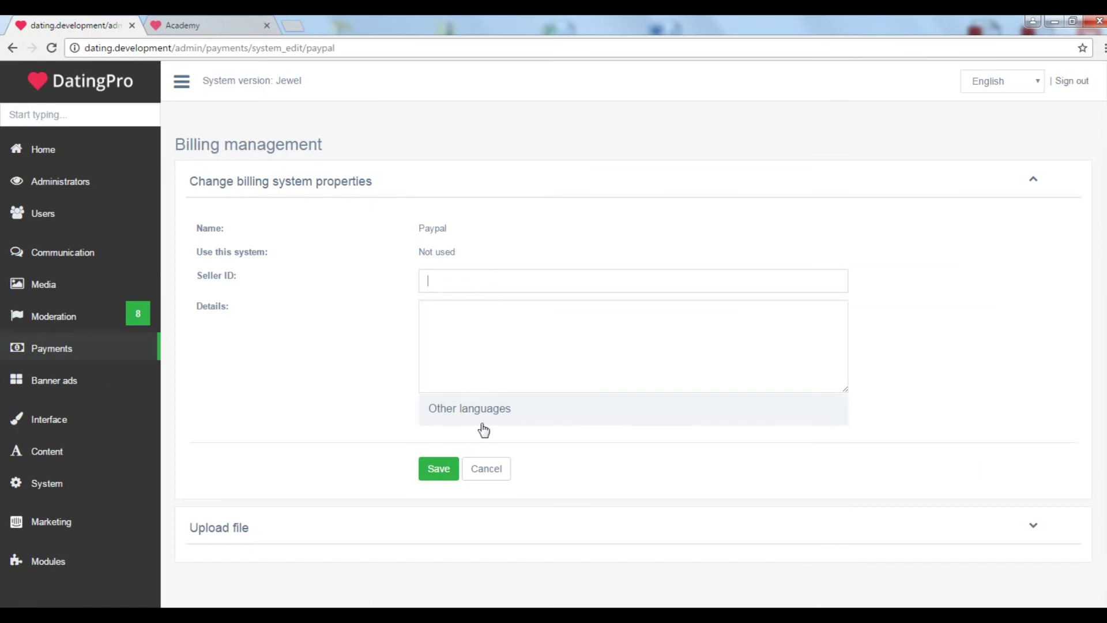
click(490, 467)
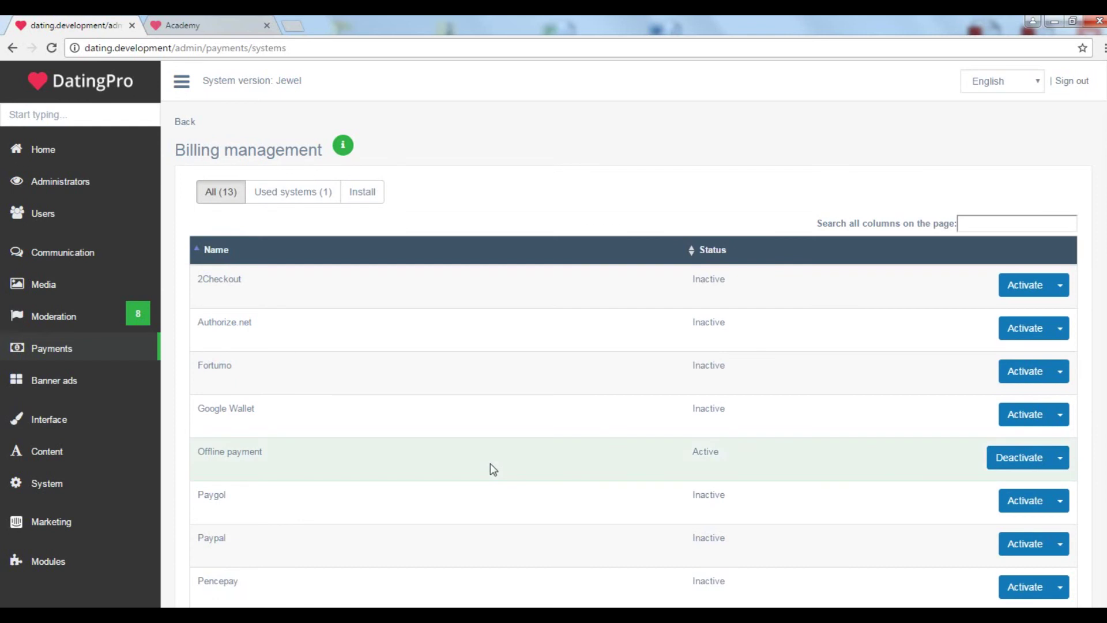
Open the Offline payment billing system's settings and its Details text
scroll(490, 470, down, 2)
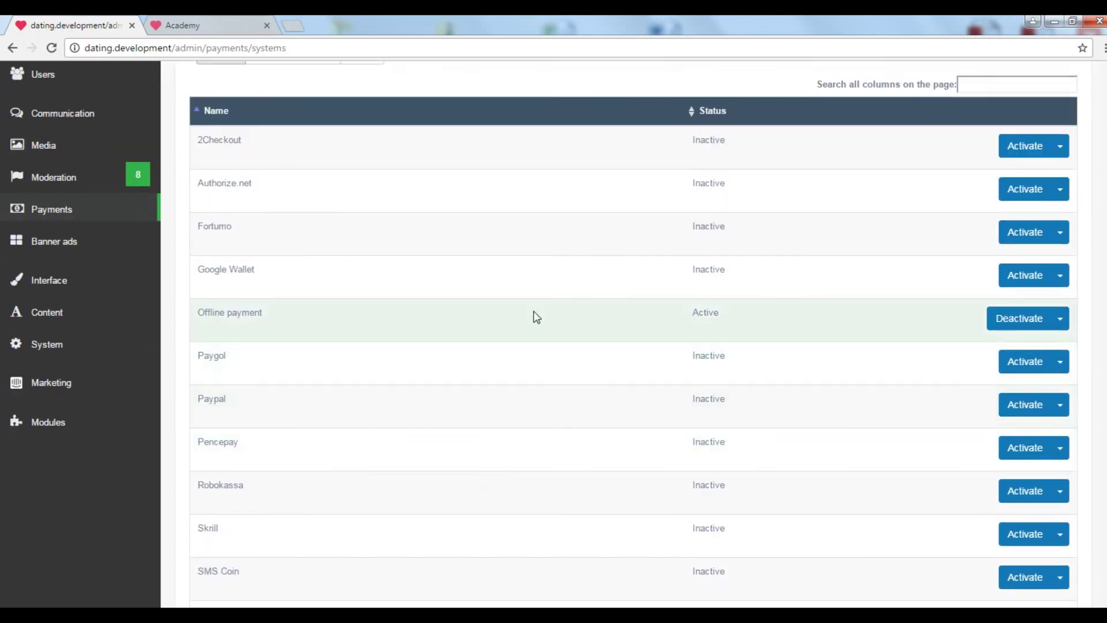
scroll(534, 317, down, 2)
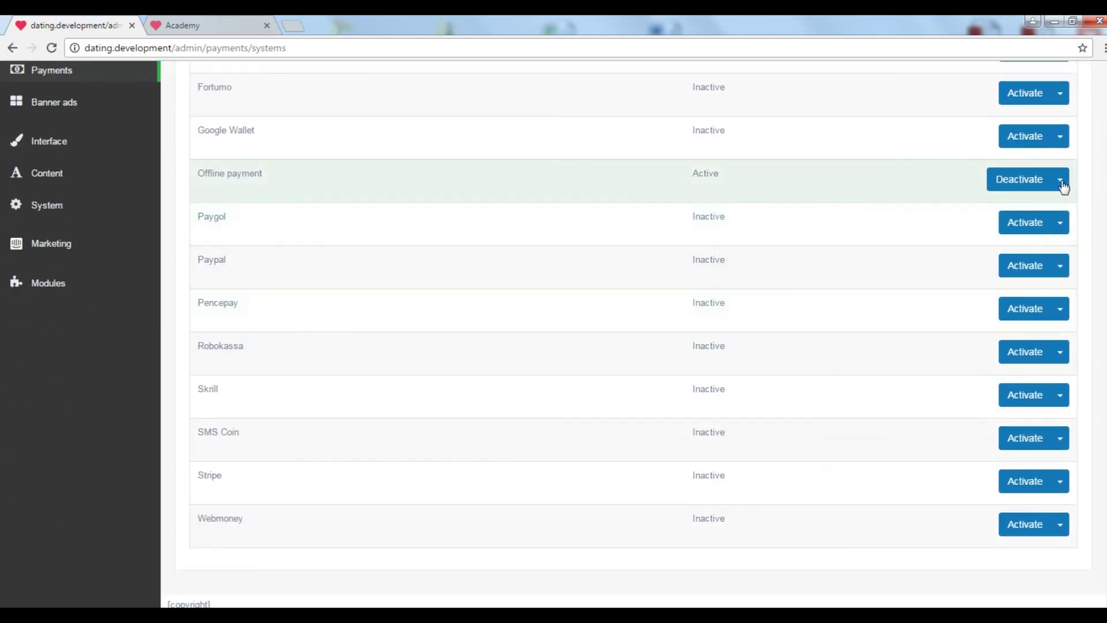
click(1063, 185)
click(981, 243)
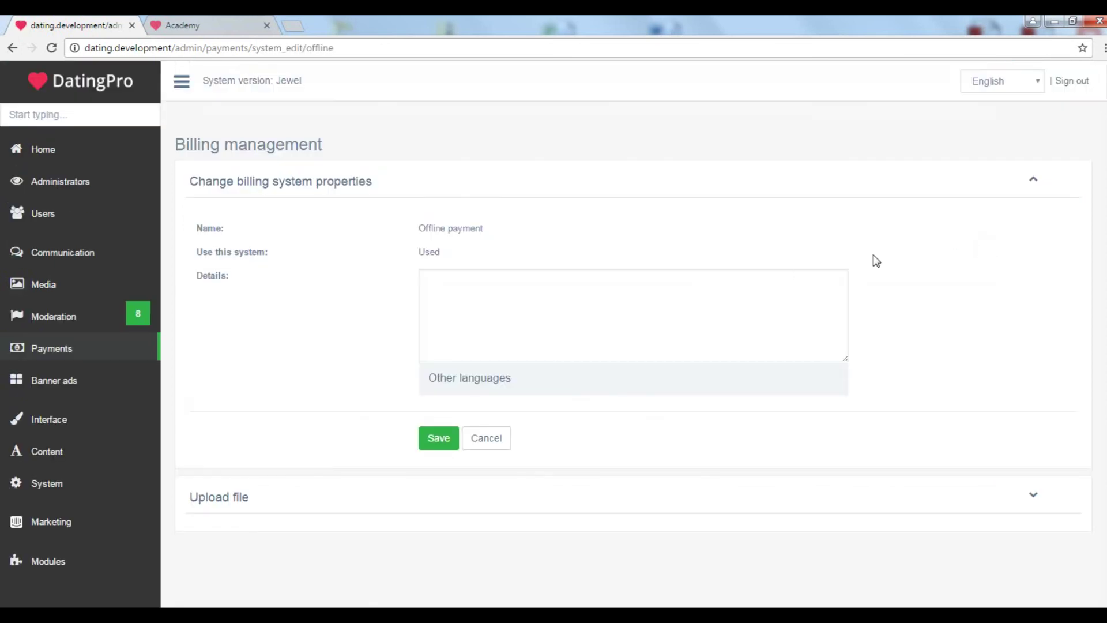
click(612, 307)
click(61, 354)
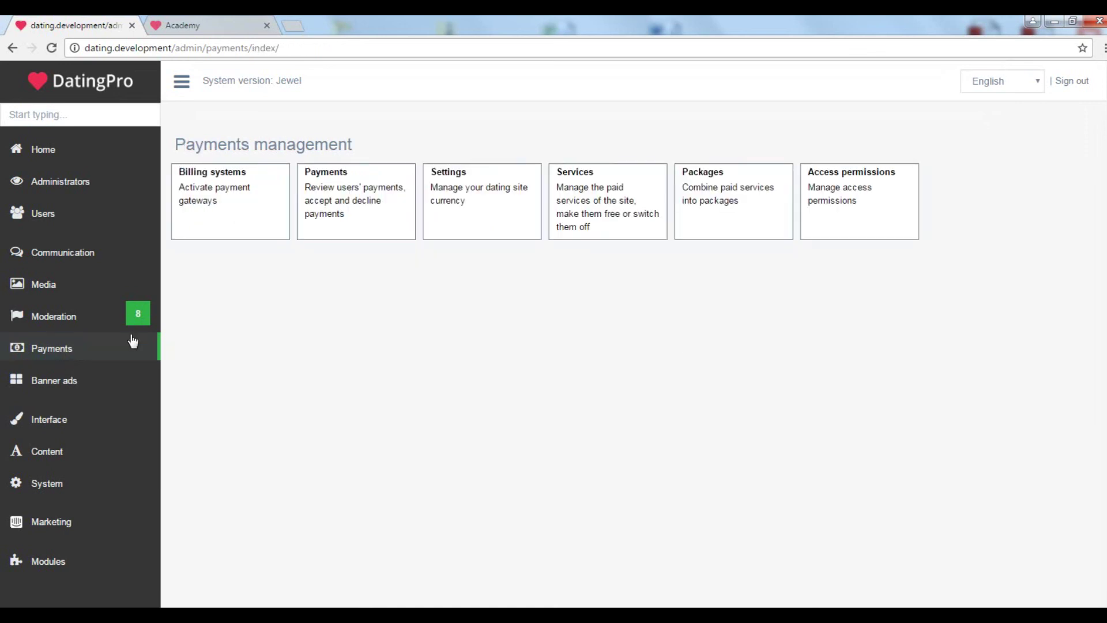
Grant the Standard group of male members access to Perfect matches and save
click(845, 211)
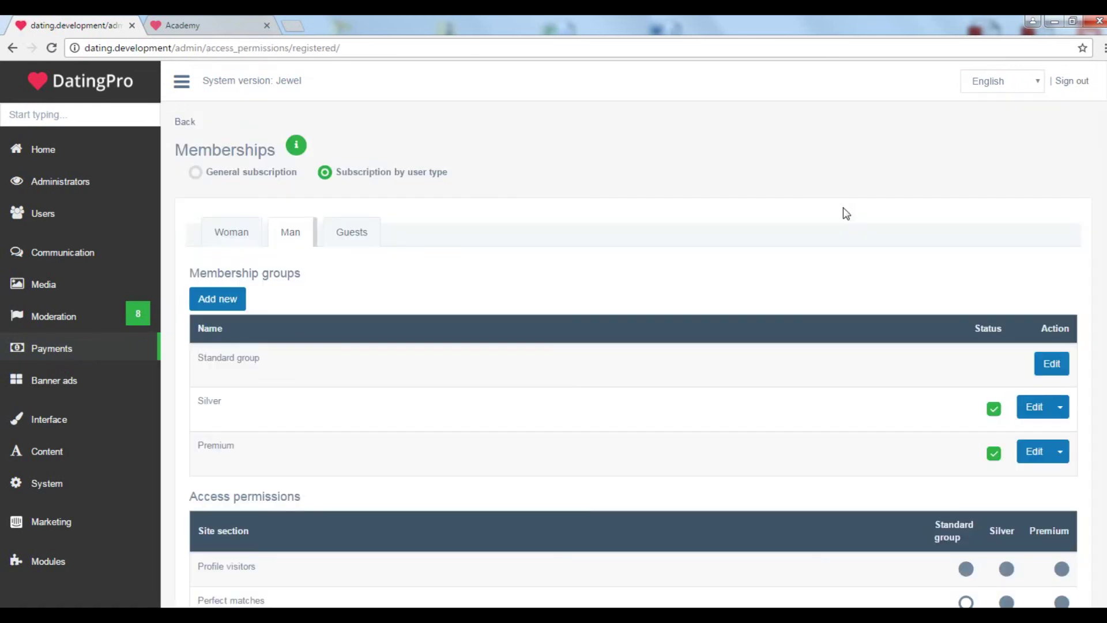
scroll(687, 393, down, 7)
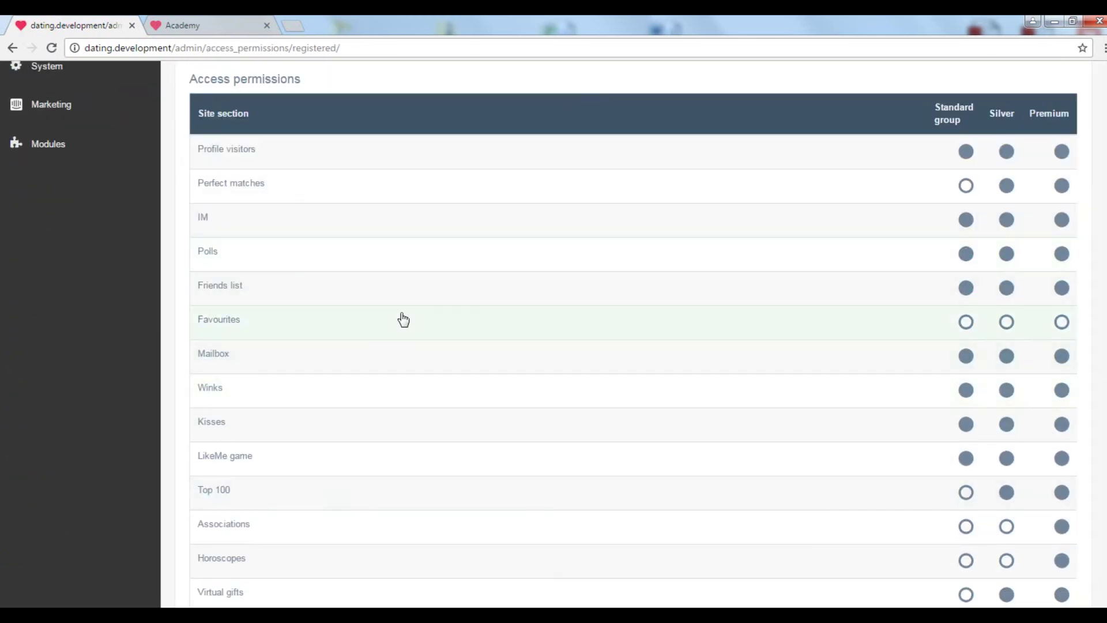
scroll(522, 333, up, 2)
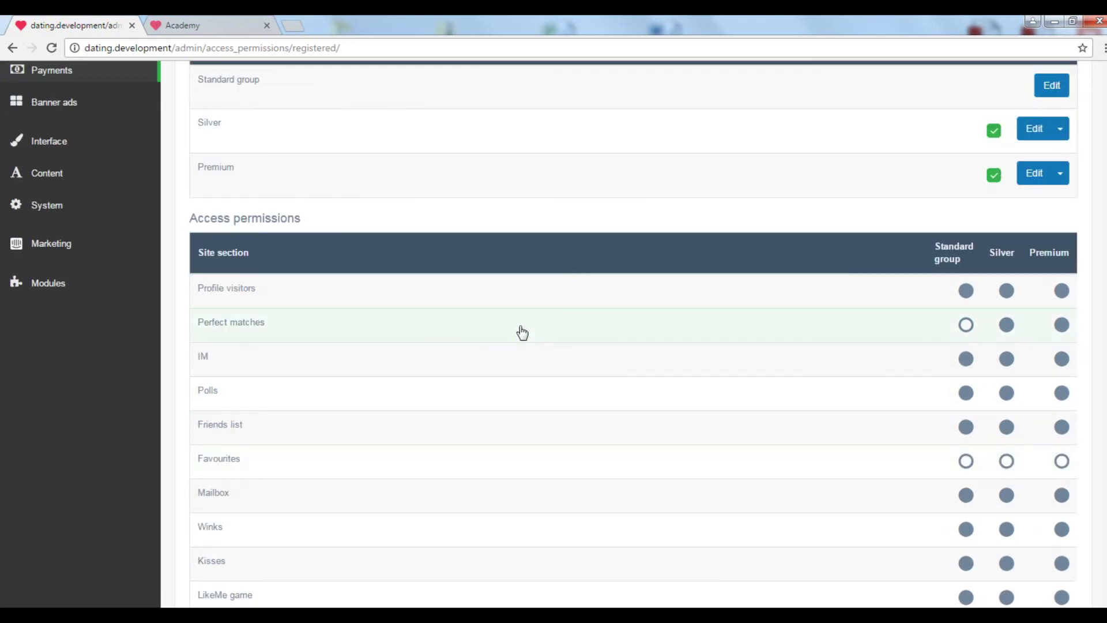
click(522, 333)
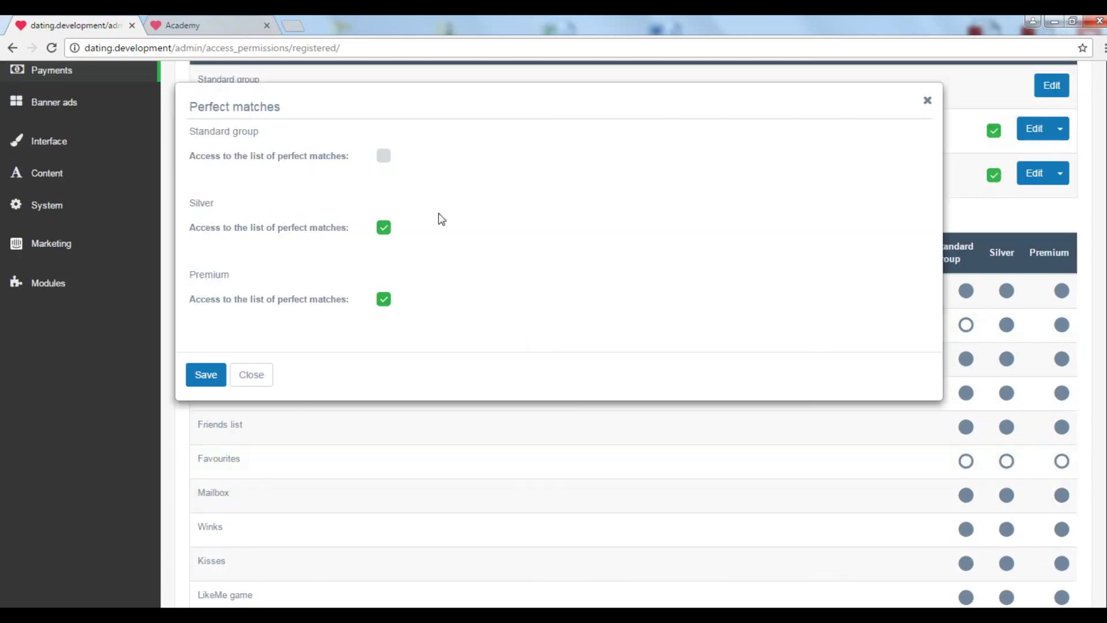
click(385, 158)
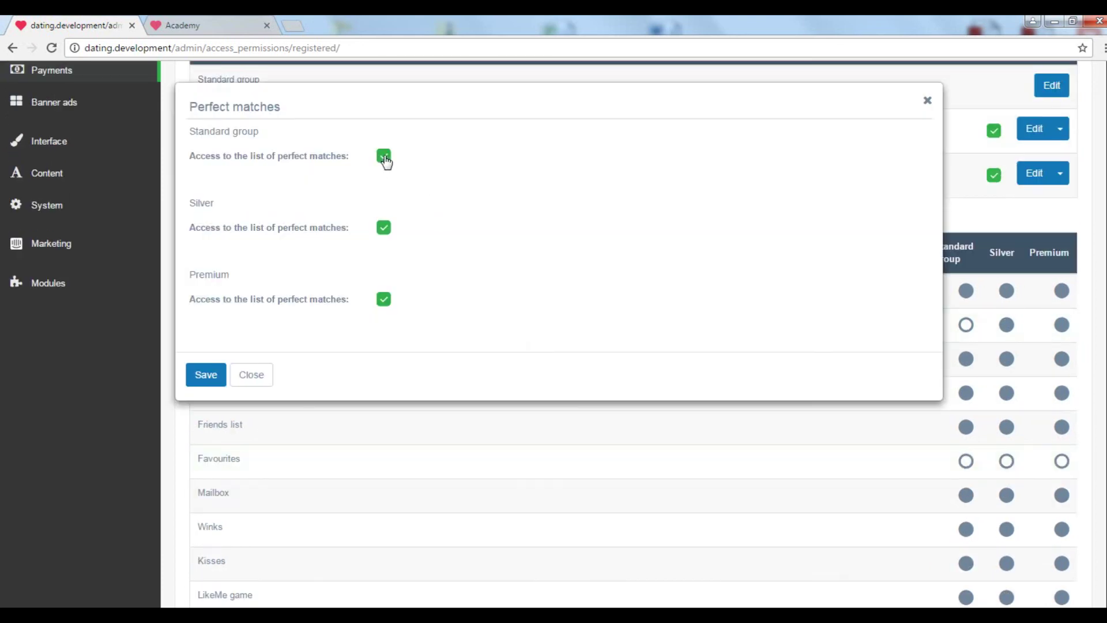
click(204, 376)
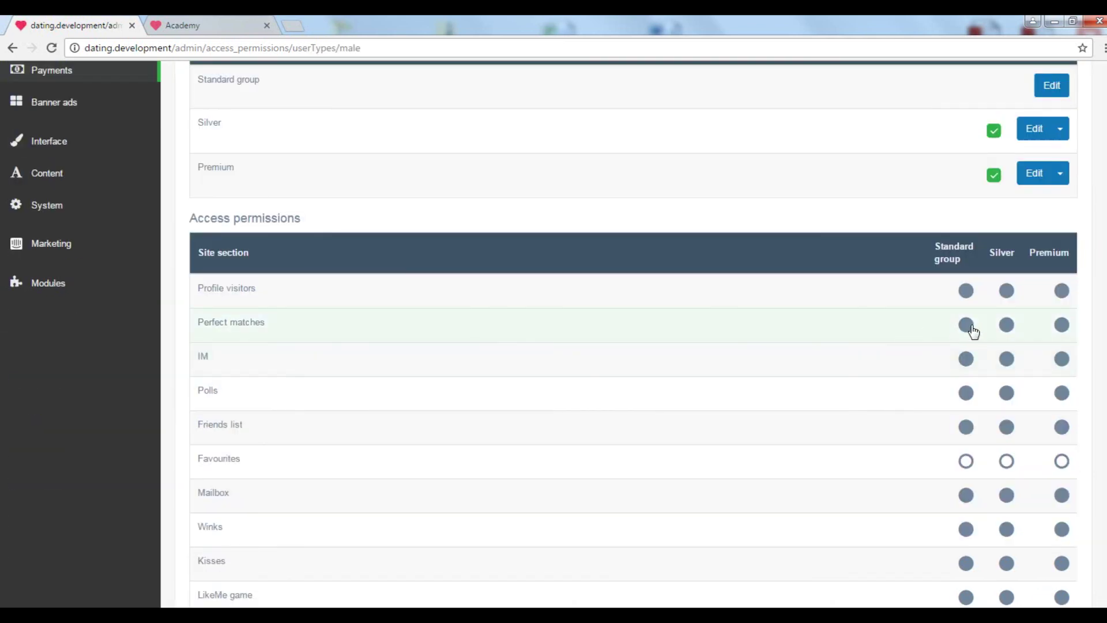
scroll(846, 322, down, 9)
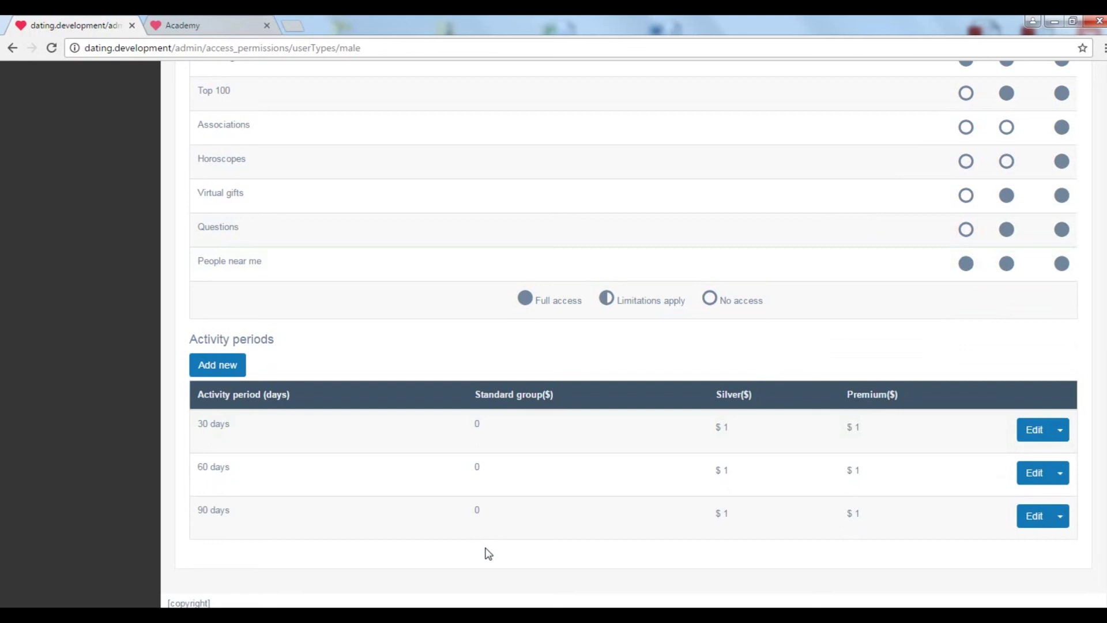
click(1032, 437)
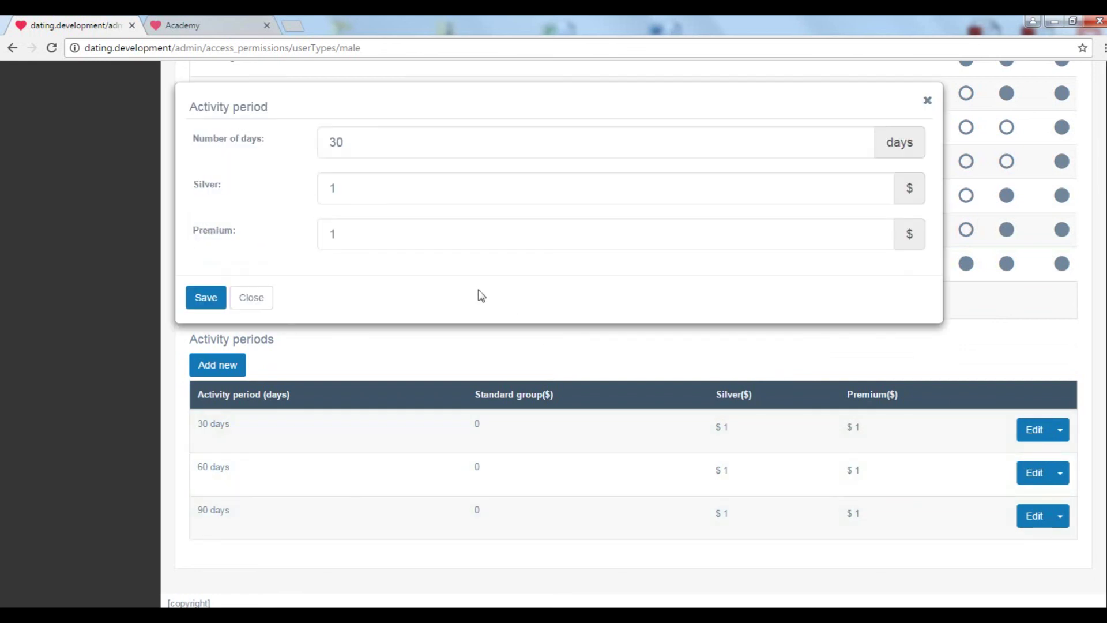
click(252, 299)
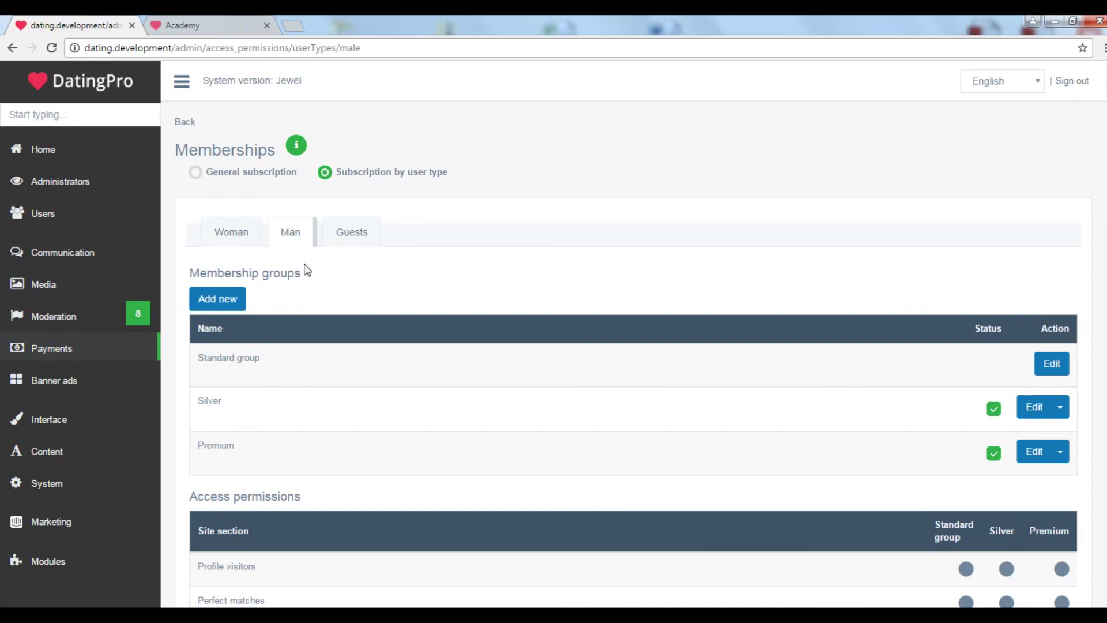
Set the guests' Viewing users profiles limit to 3 profiles and save
click(351, 234)
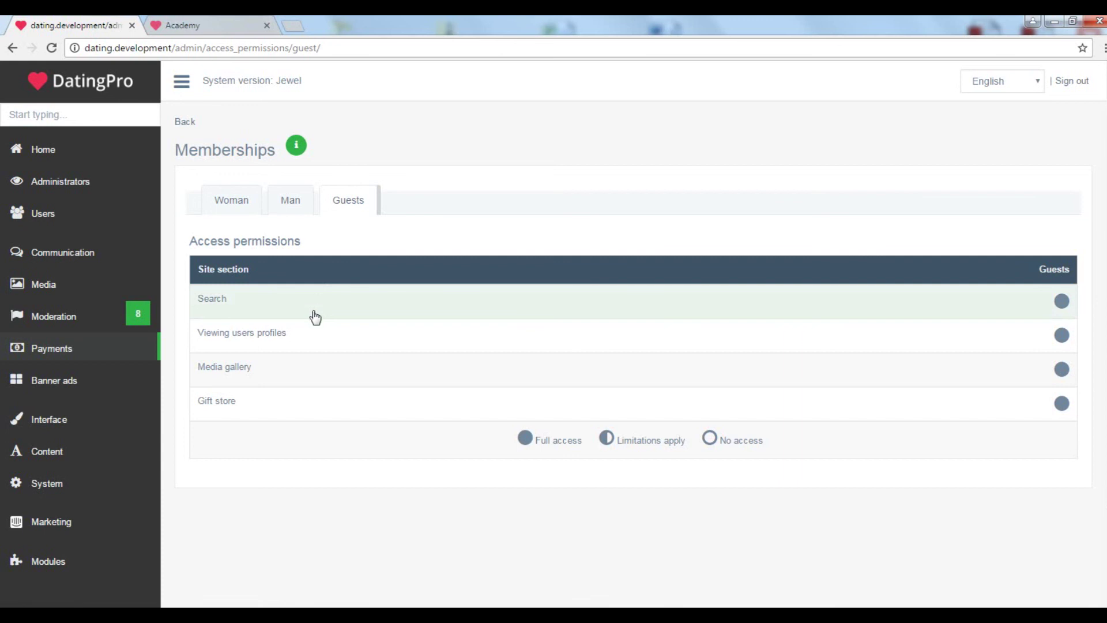
click(313, 344)
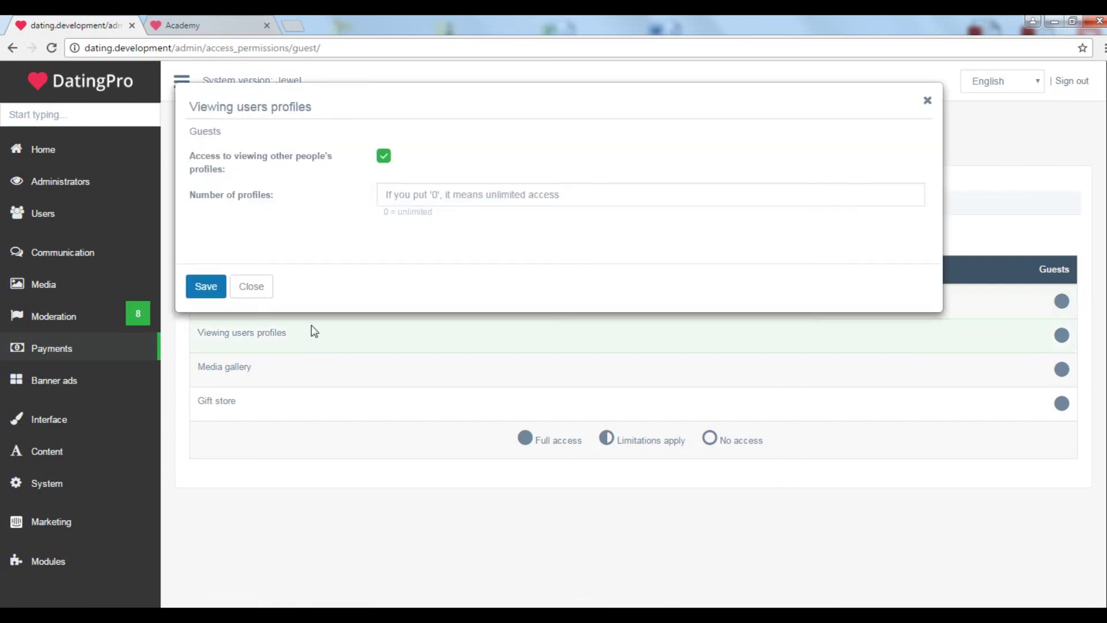
text(3)
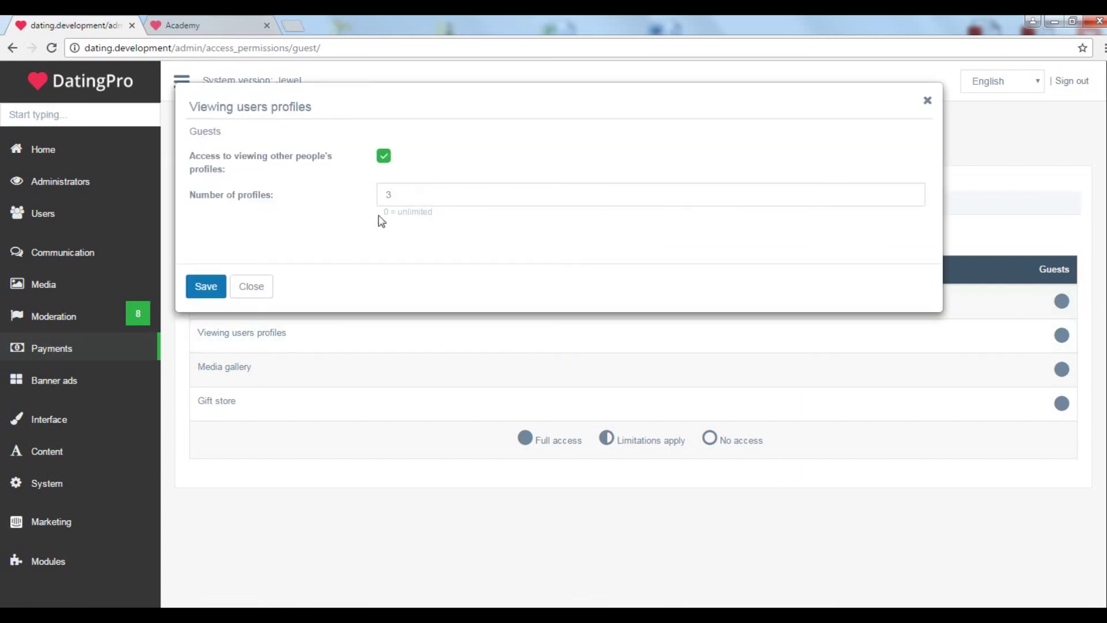
click(205, 289)
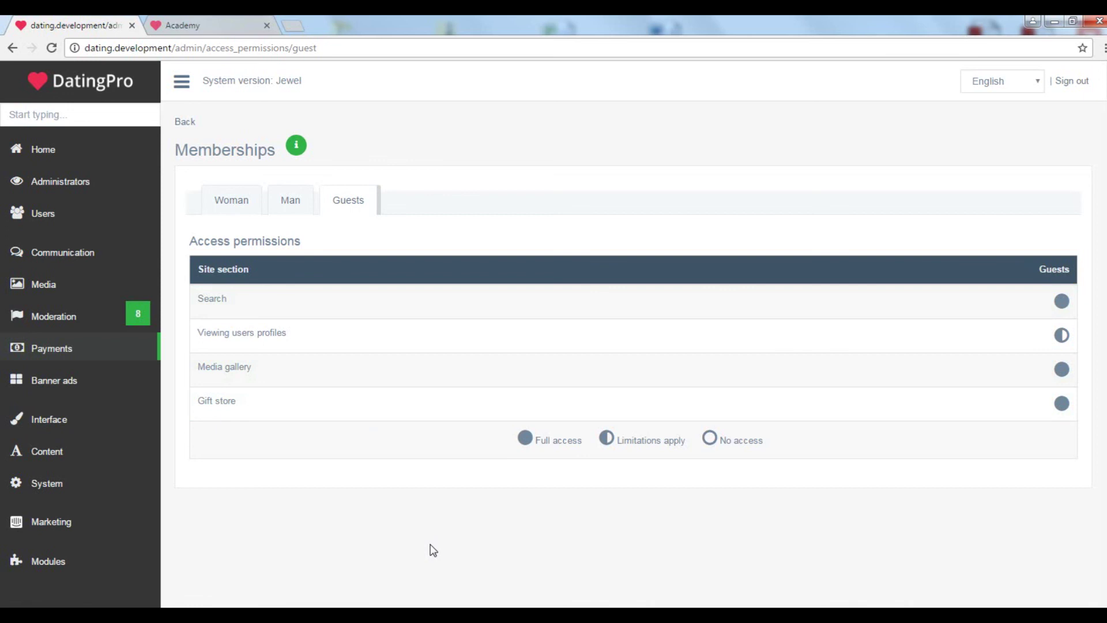
On the Dating Pro Academy page, browse the resources and open the Pilot Group support chat
click(230, 29)
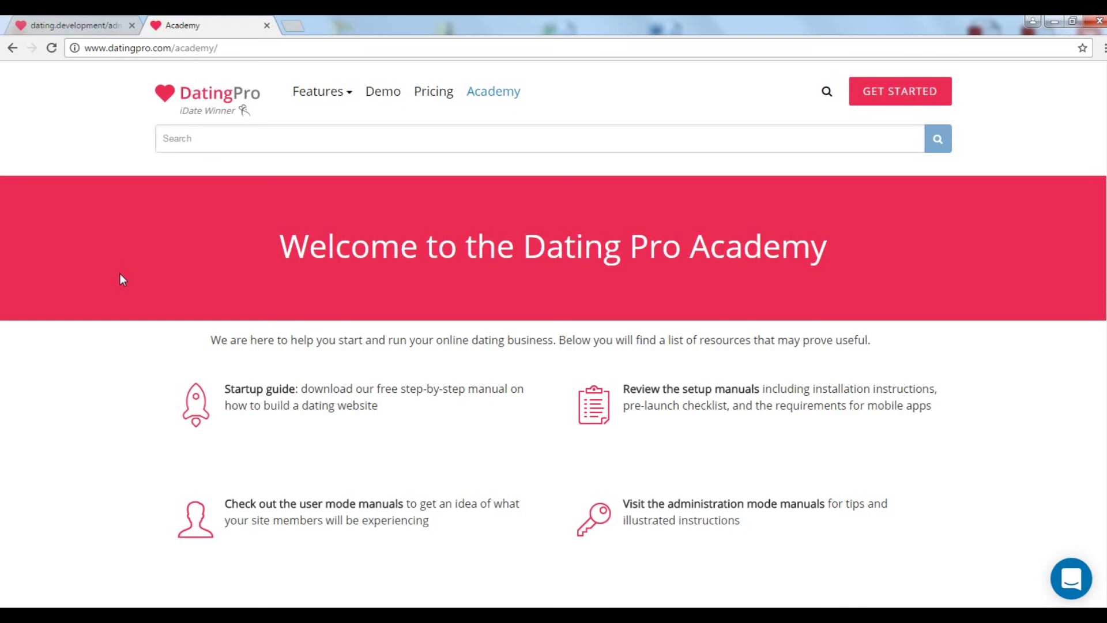
scroll(120, 274, down, 8)
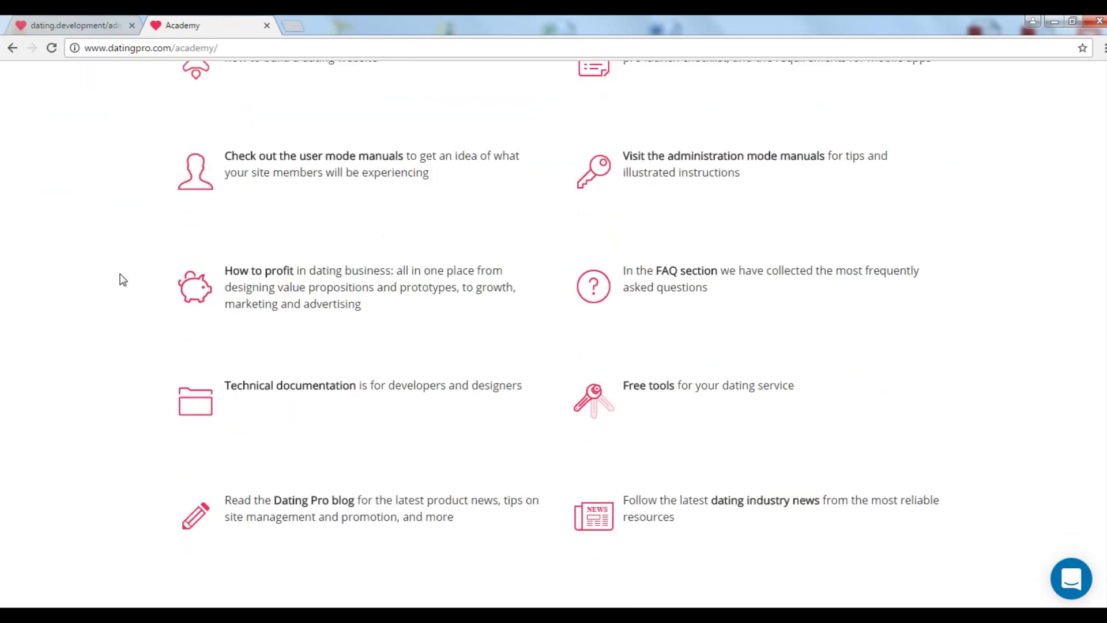
scroll(123, 280, up, 10)
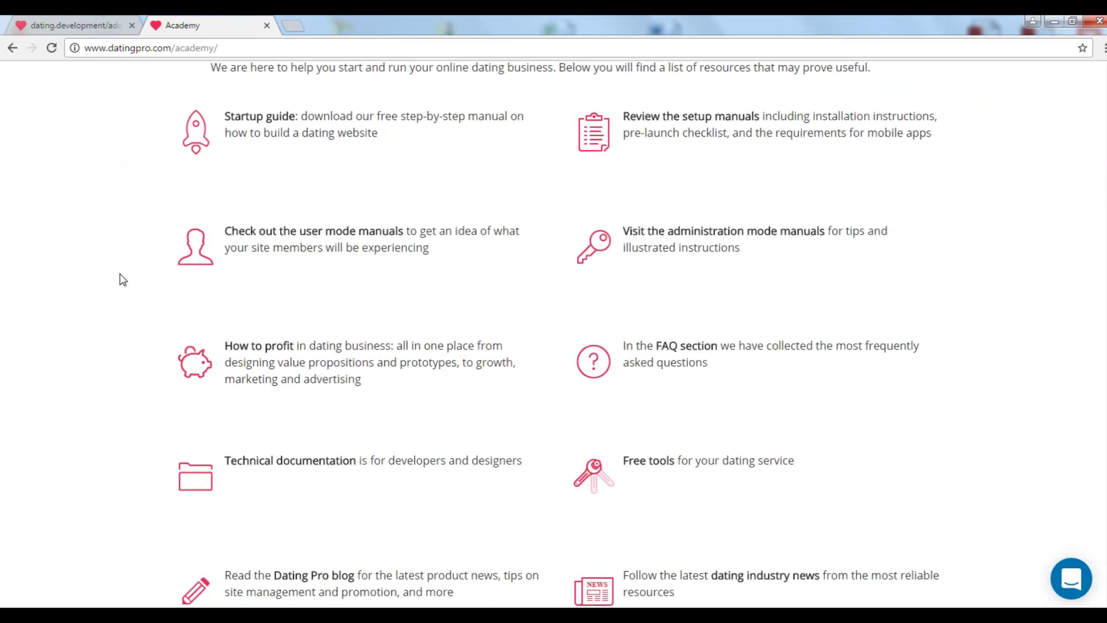
scroll(122, 280, up, 1)
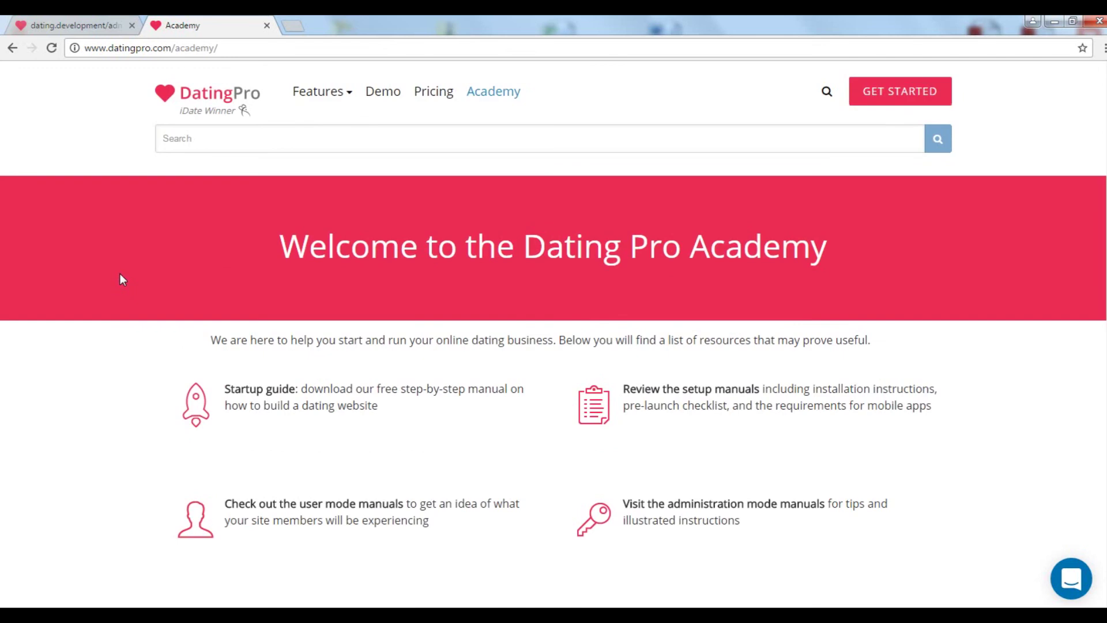
click(1070, 584)
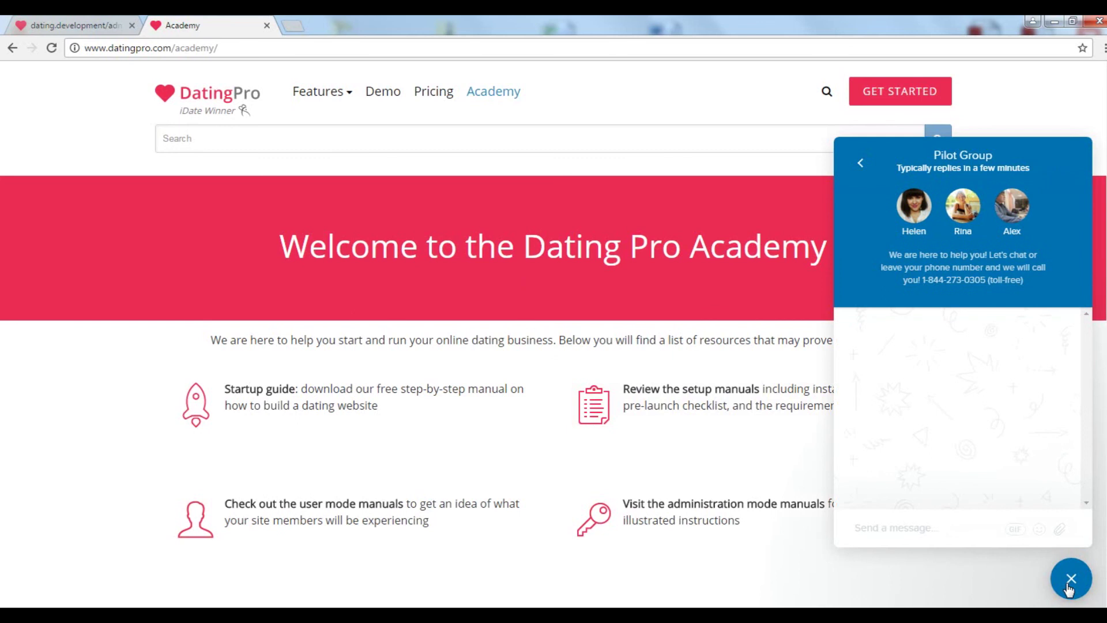